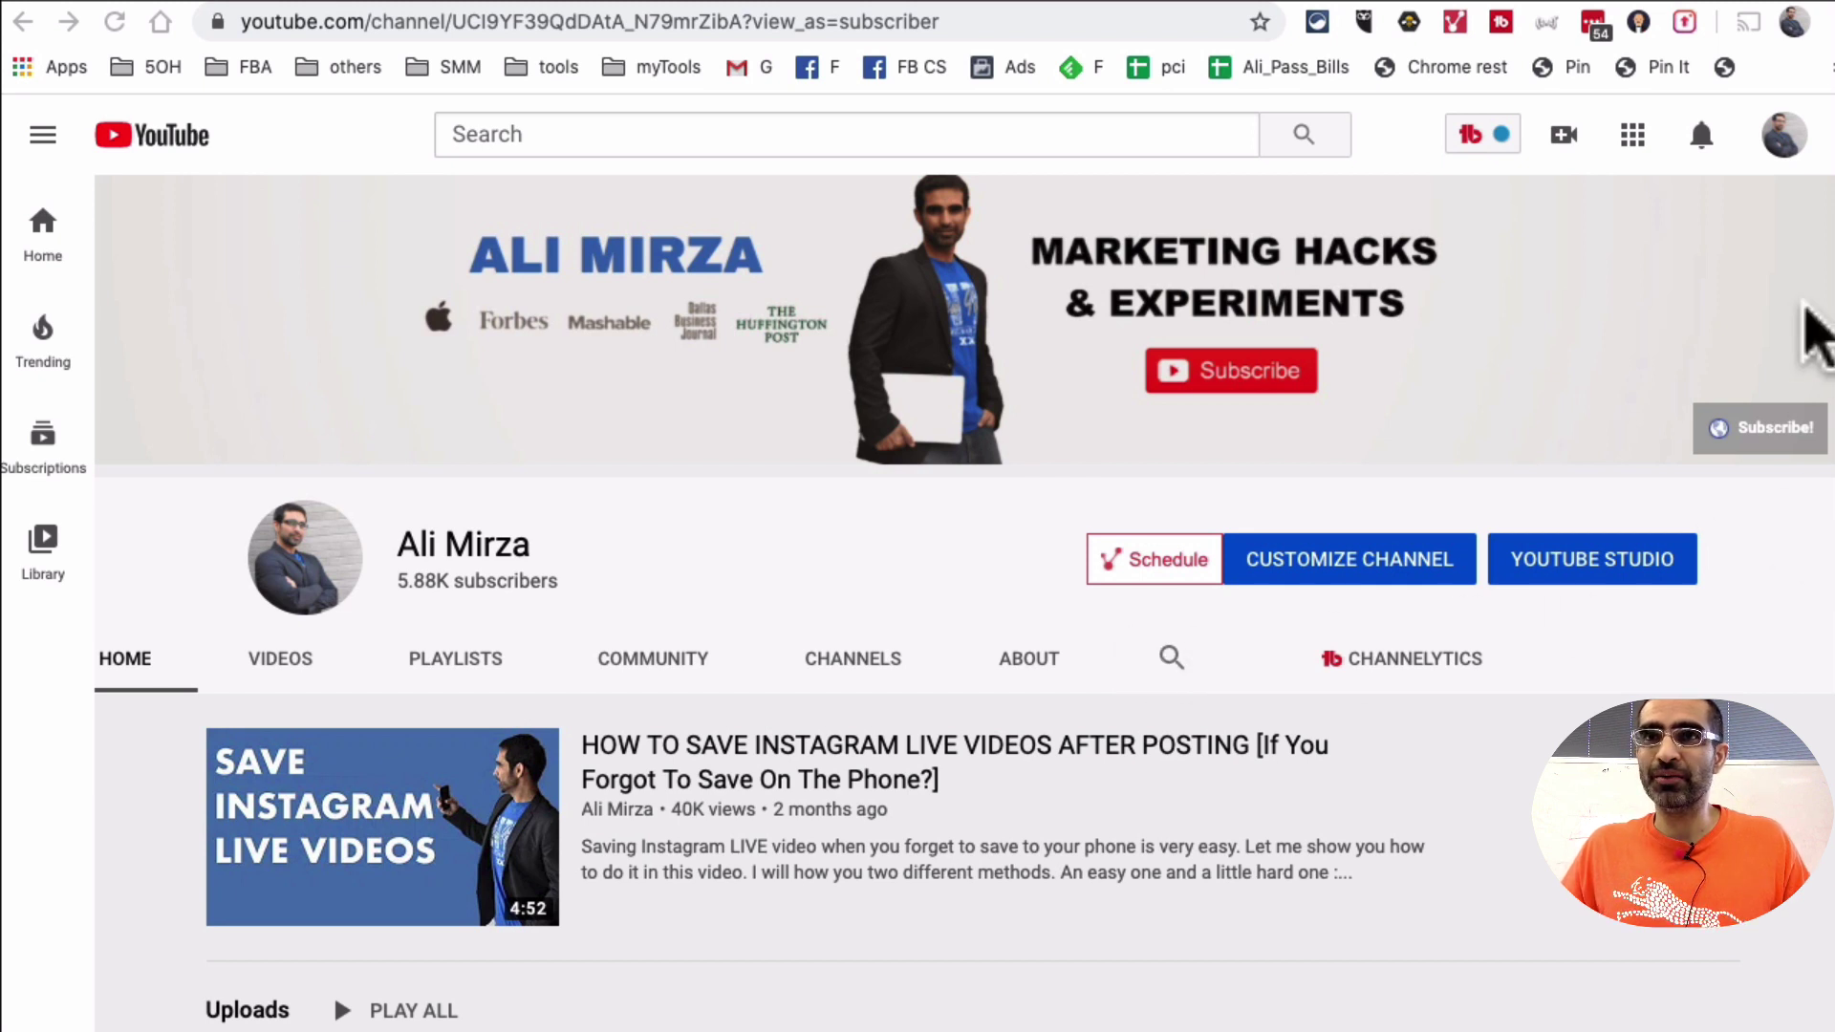
- Open YouTube Studio from the account menu to reach the main channel's dashboard
click(1772, 153)
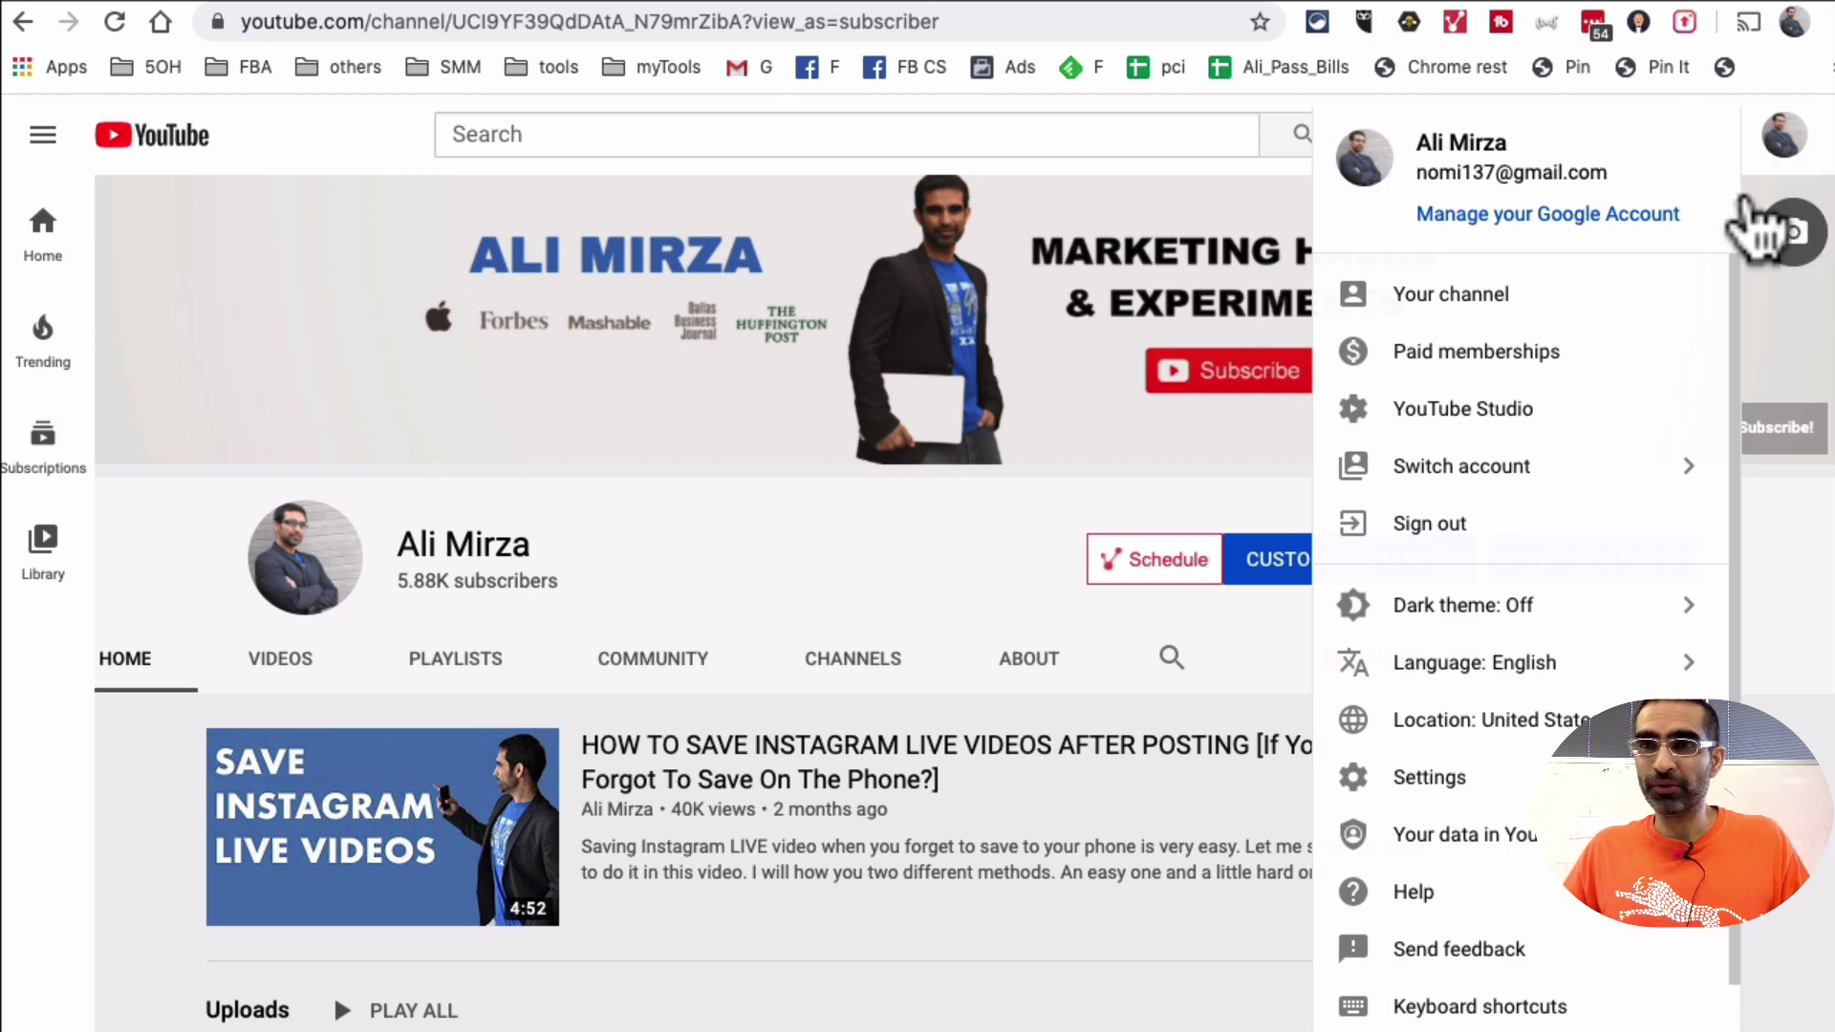
click(1570, 421)
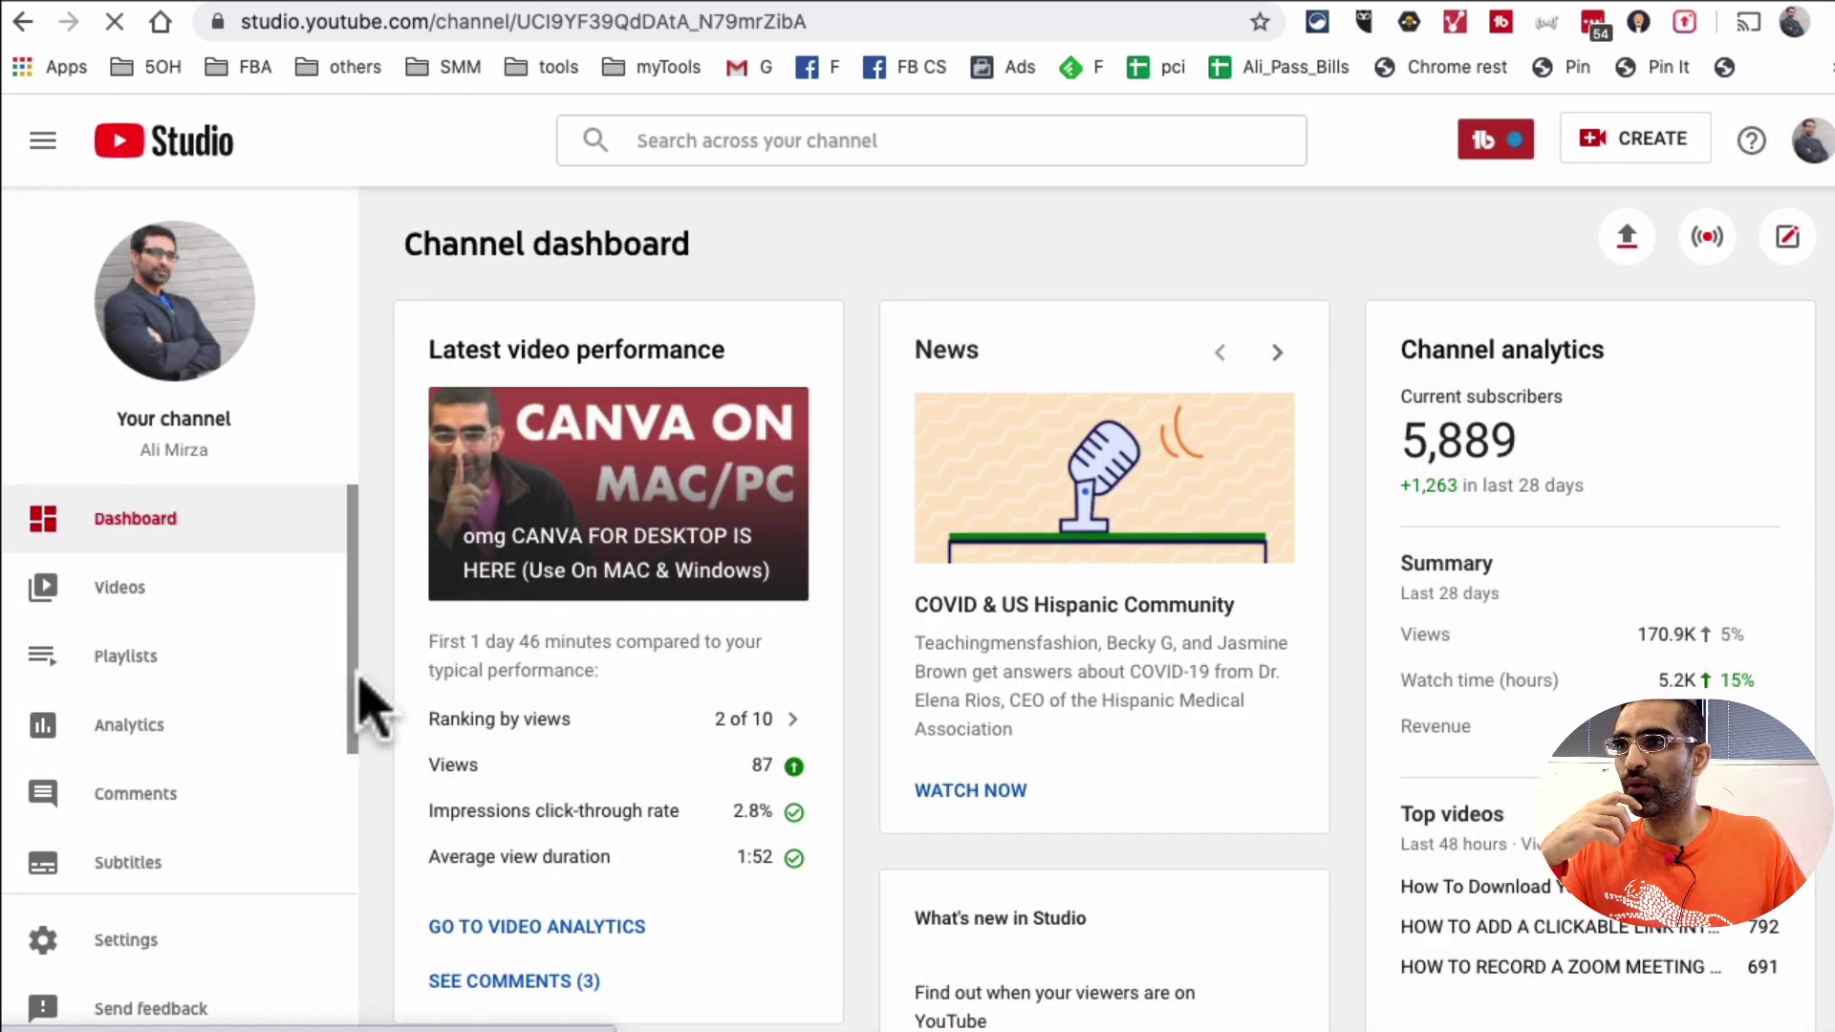
drag(354, 707, 359, 849)
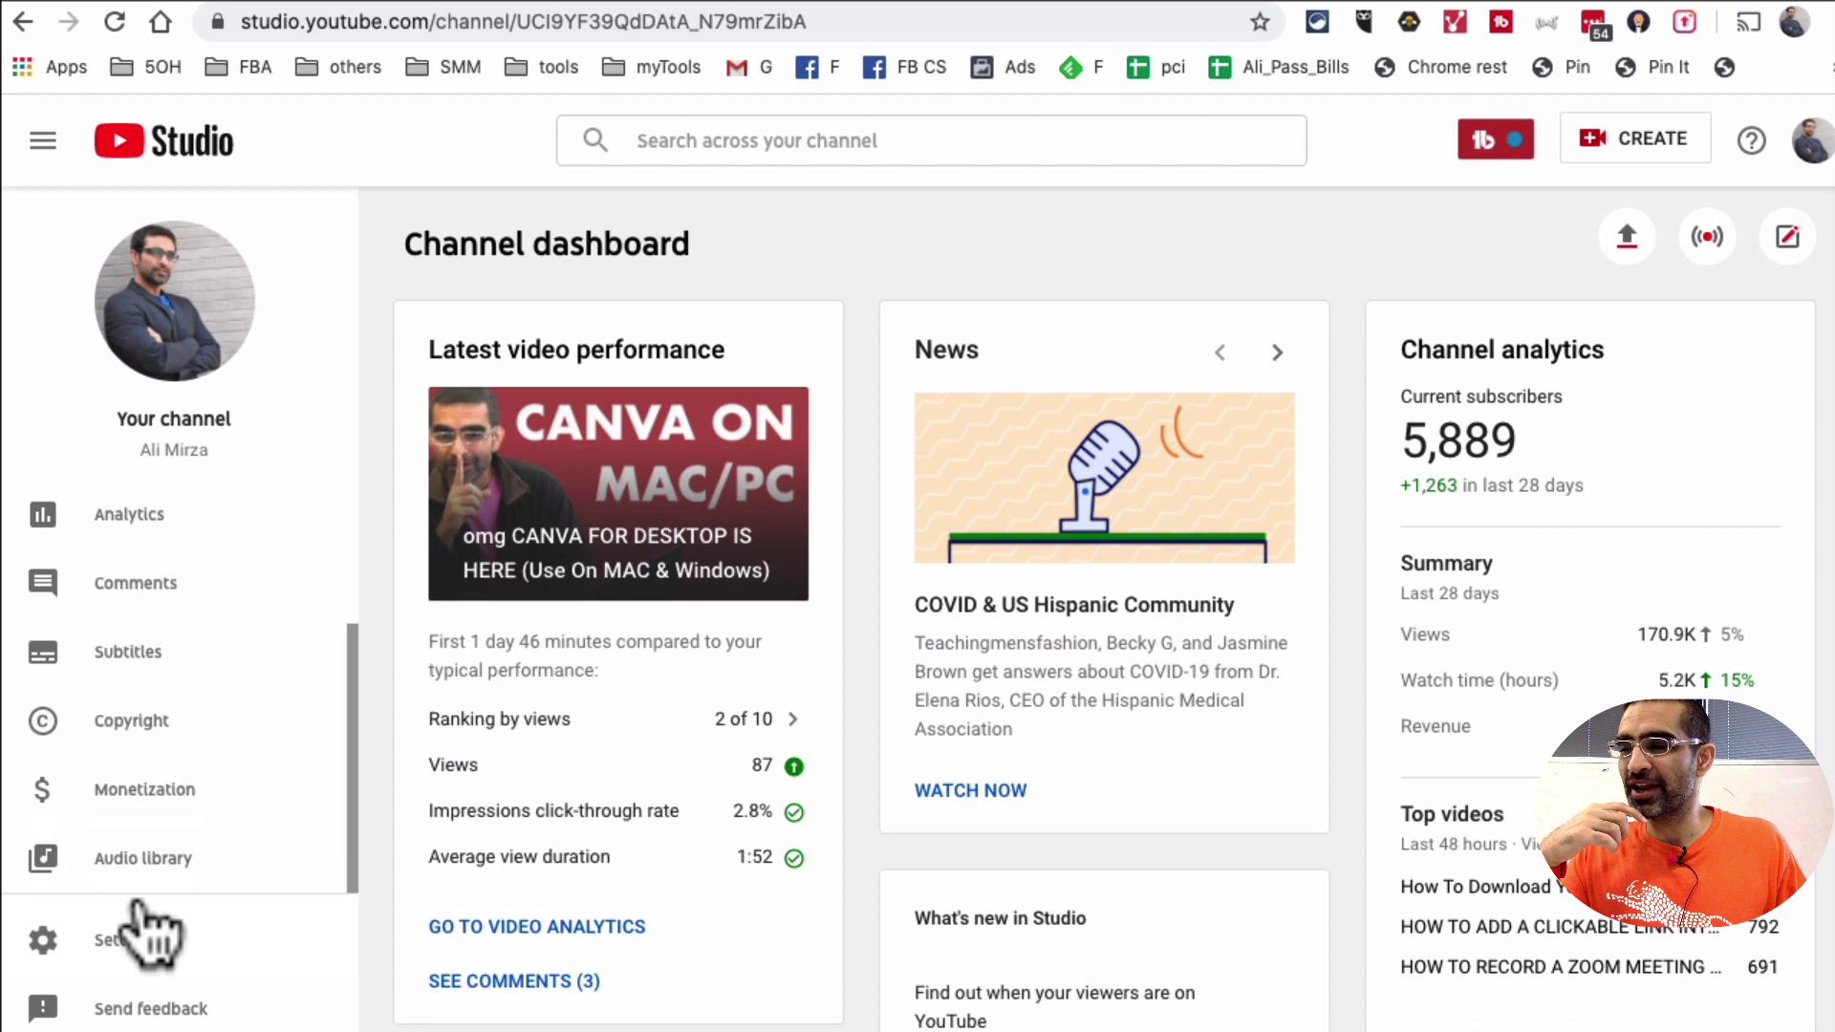
- Show the channel's Permissions settings, listing the single owner account
click(143, 946)
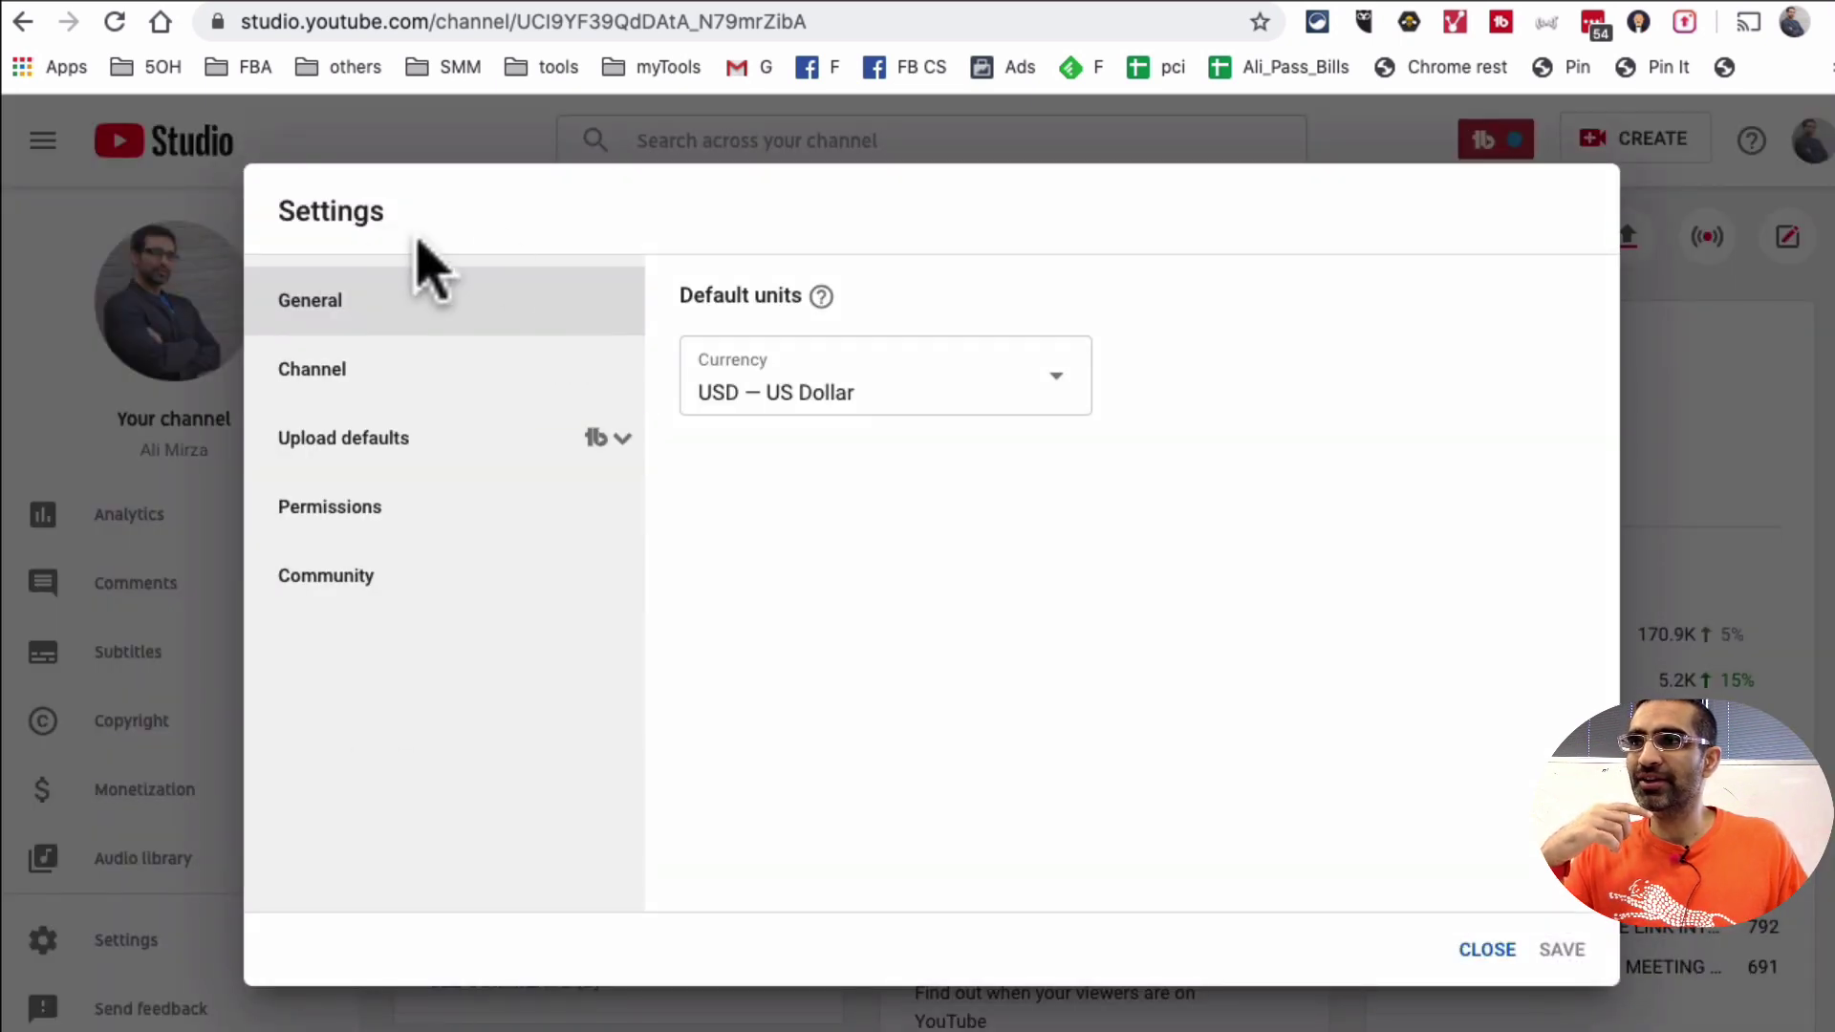
click(392, 521)
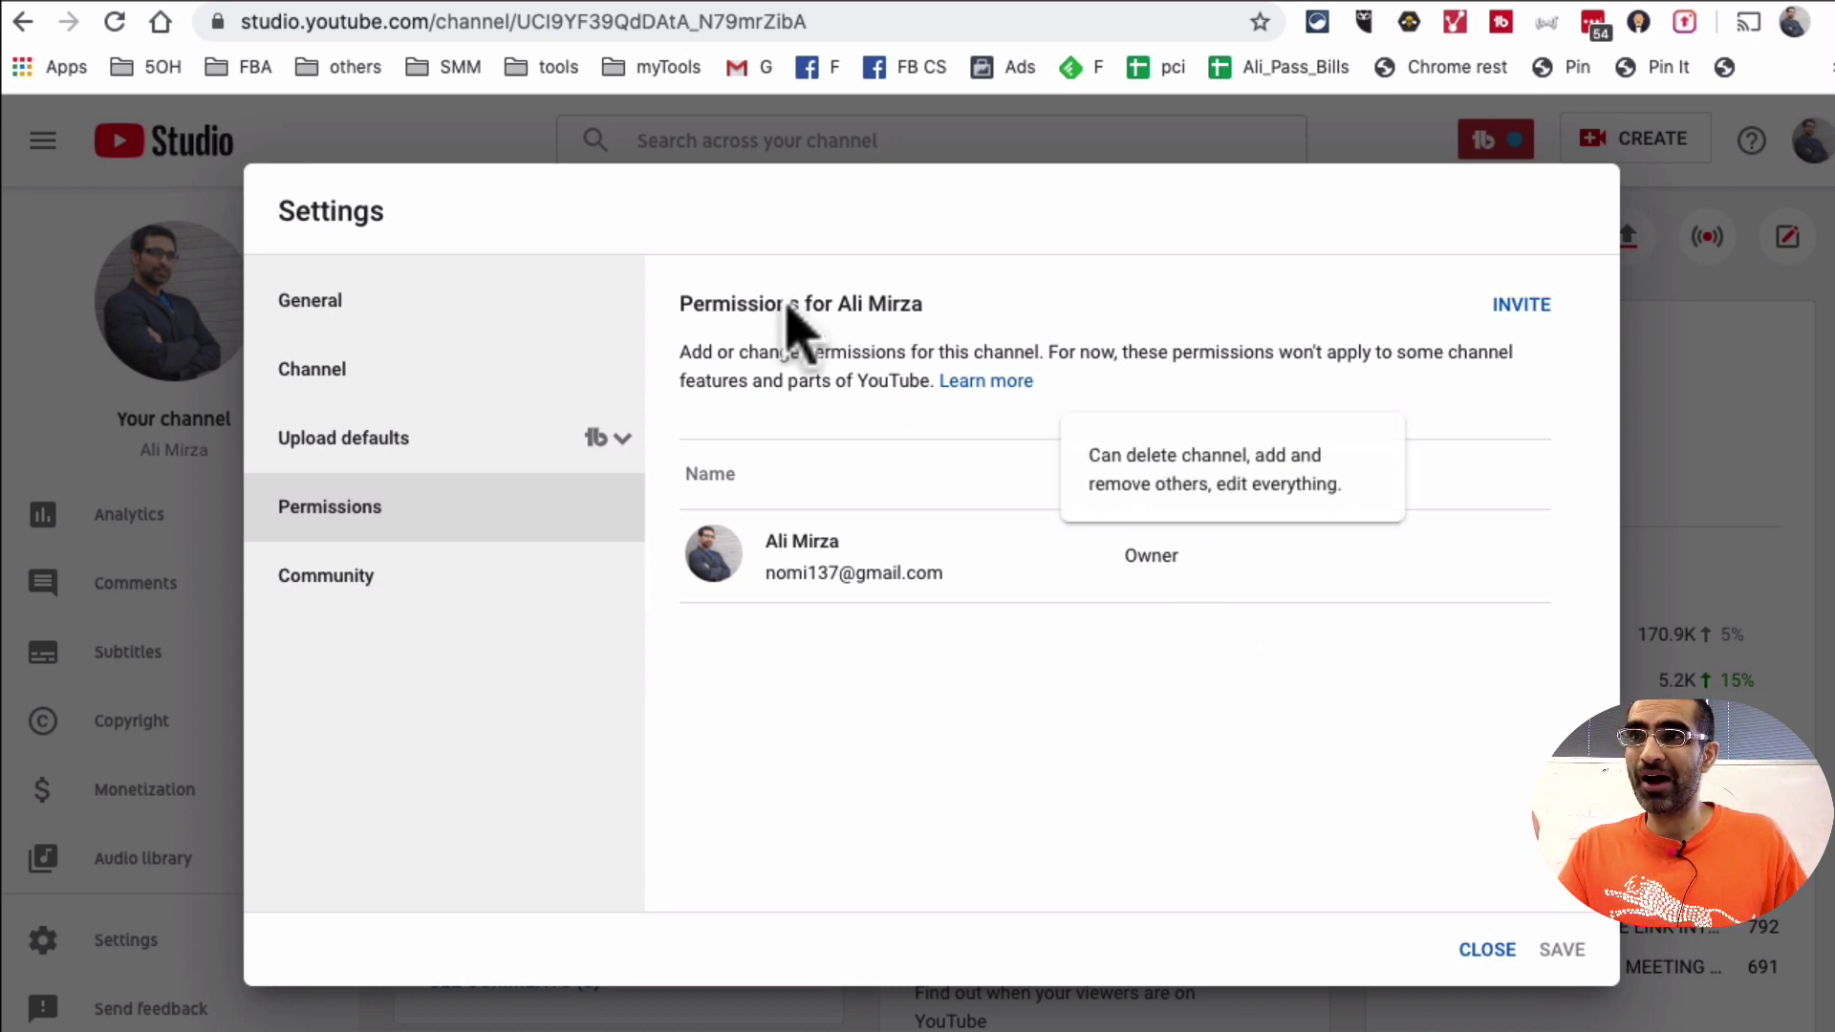
drag(706, 302, 927, 306)
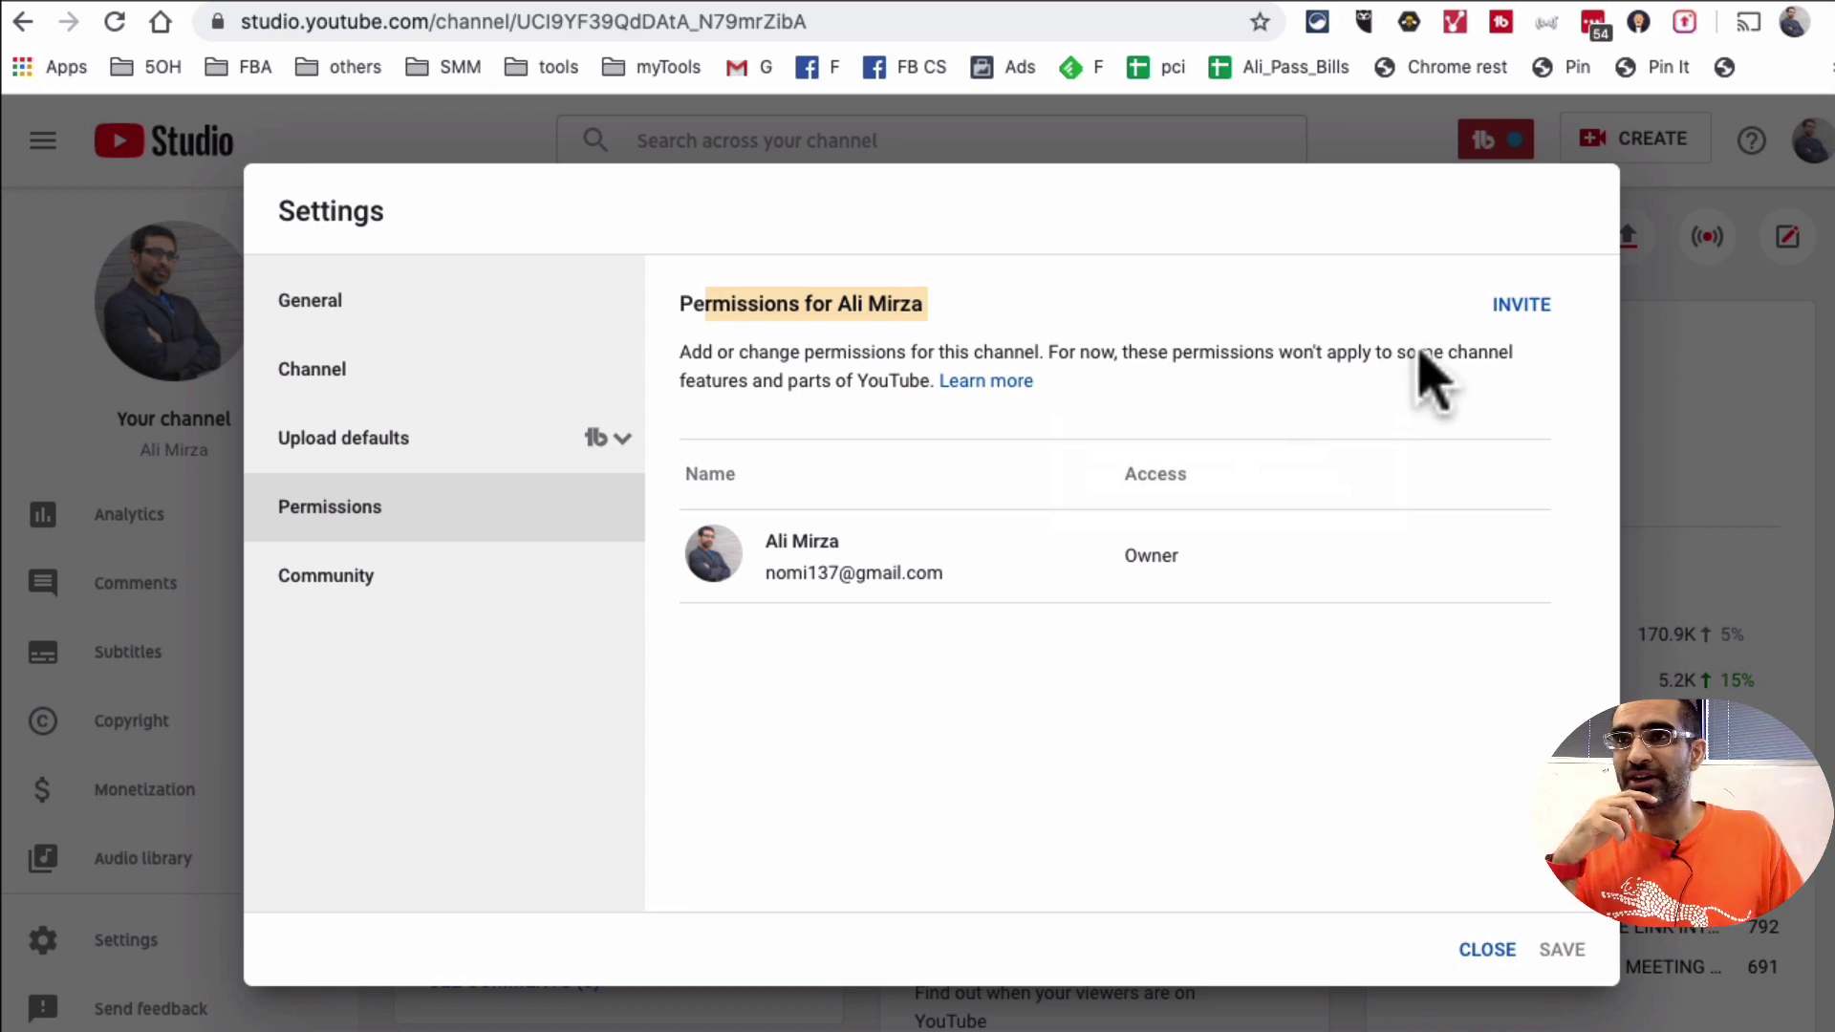
- Draft a channel invite for a new email address with Manager access
click(1520, 304)
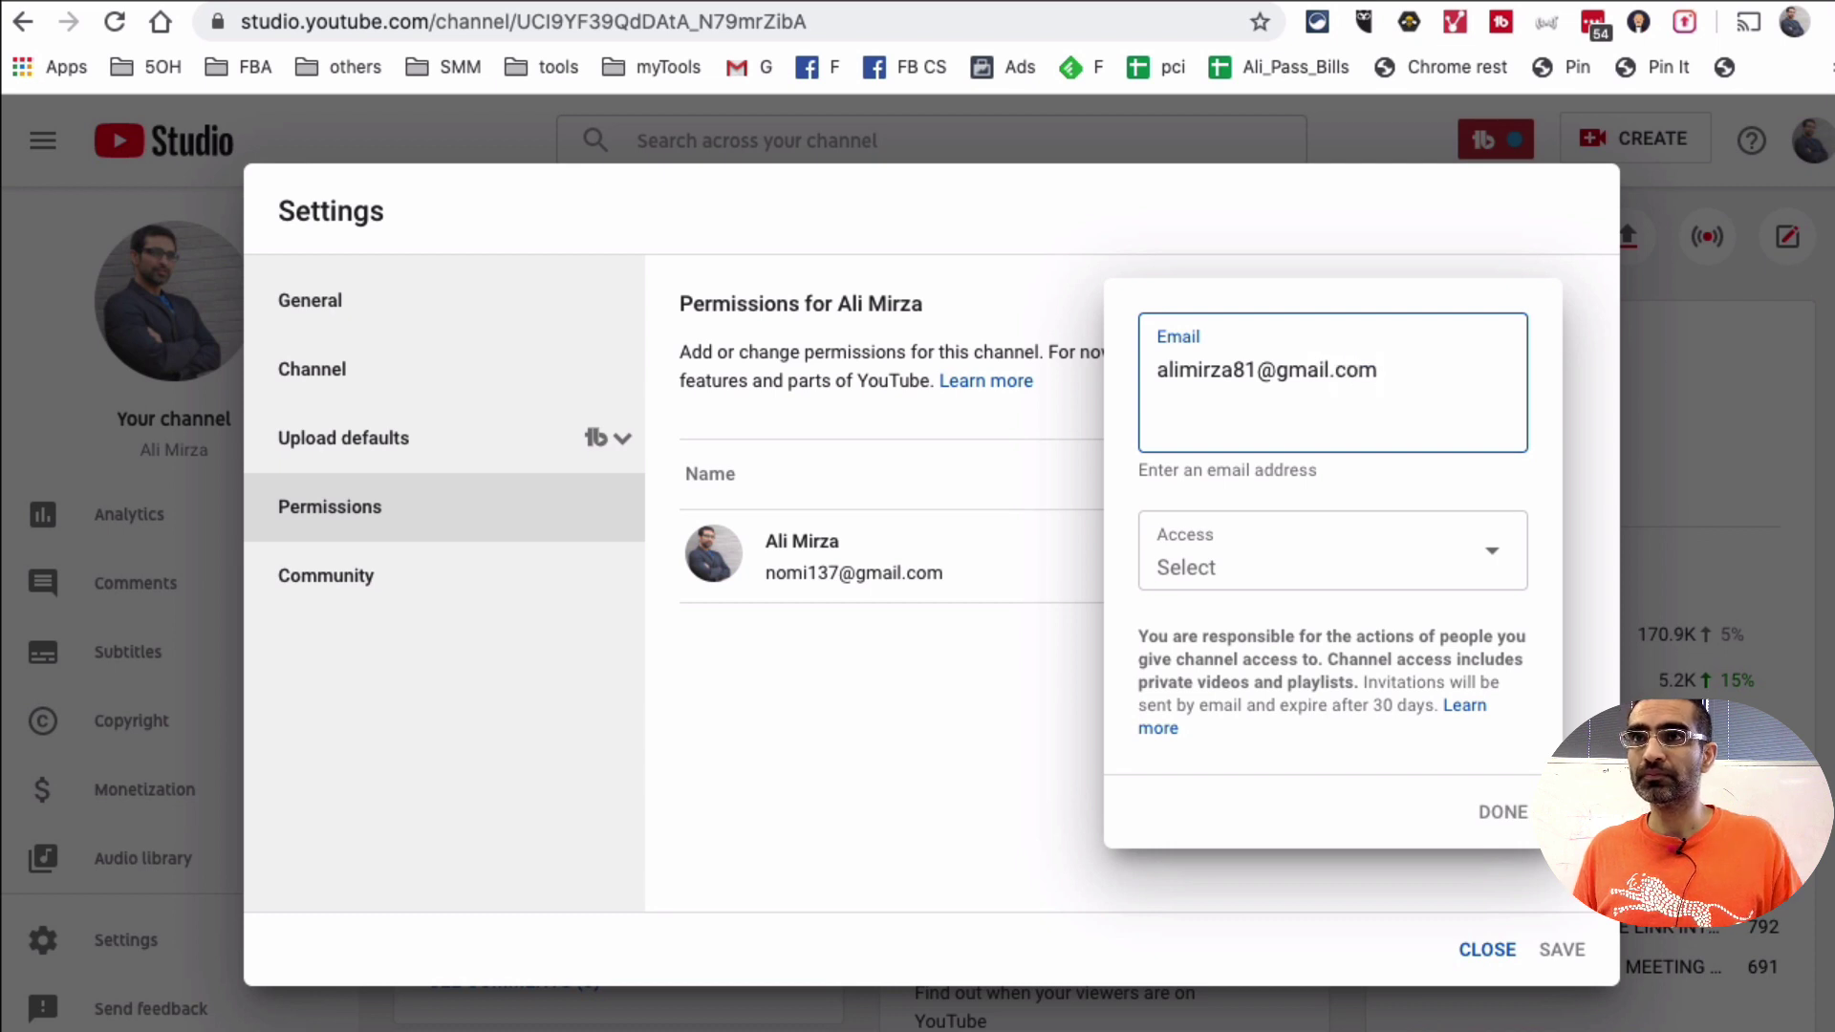
click(1477, 564)
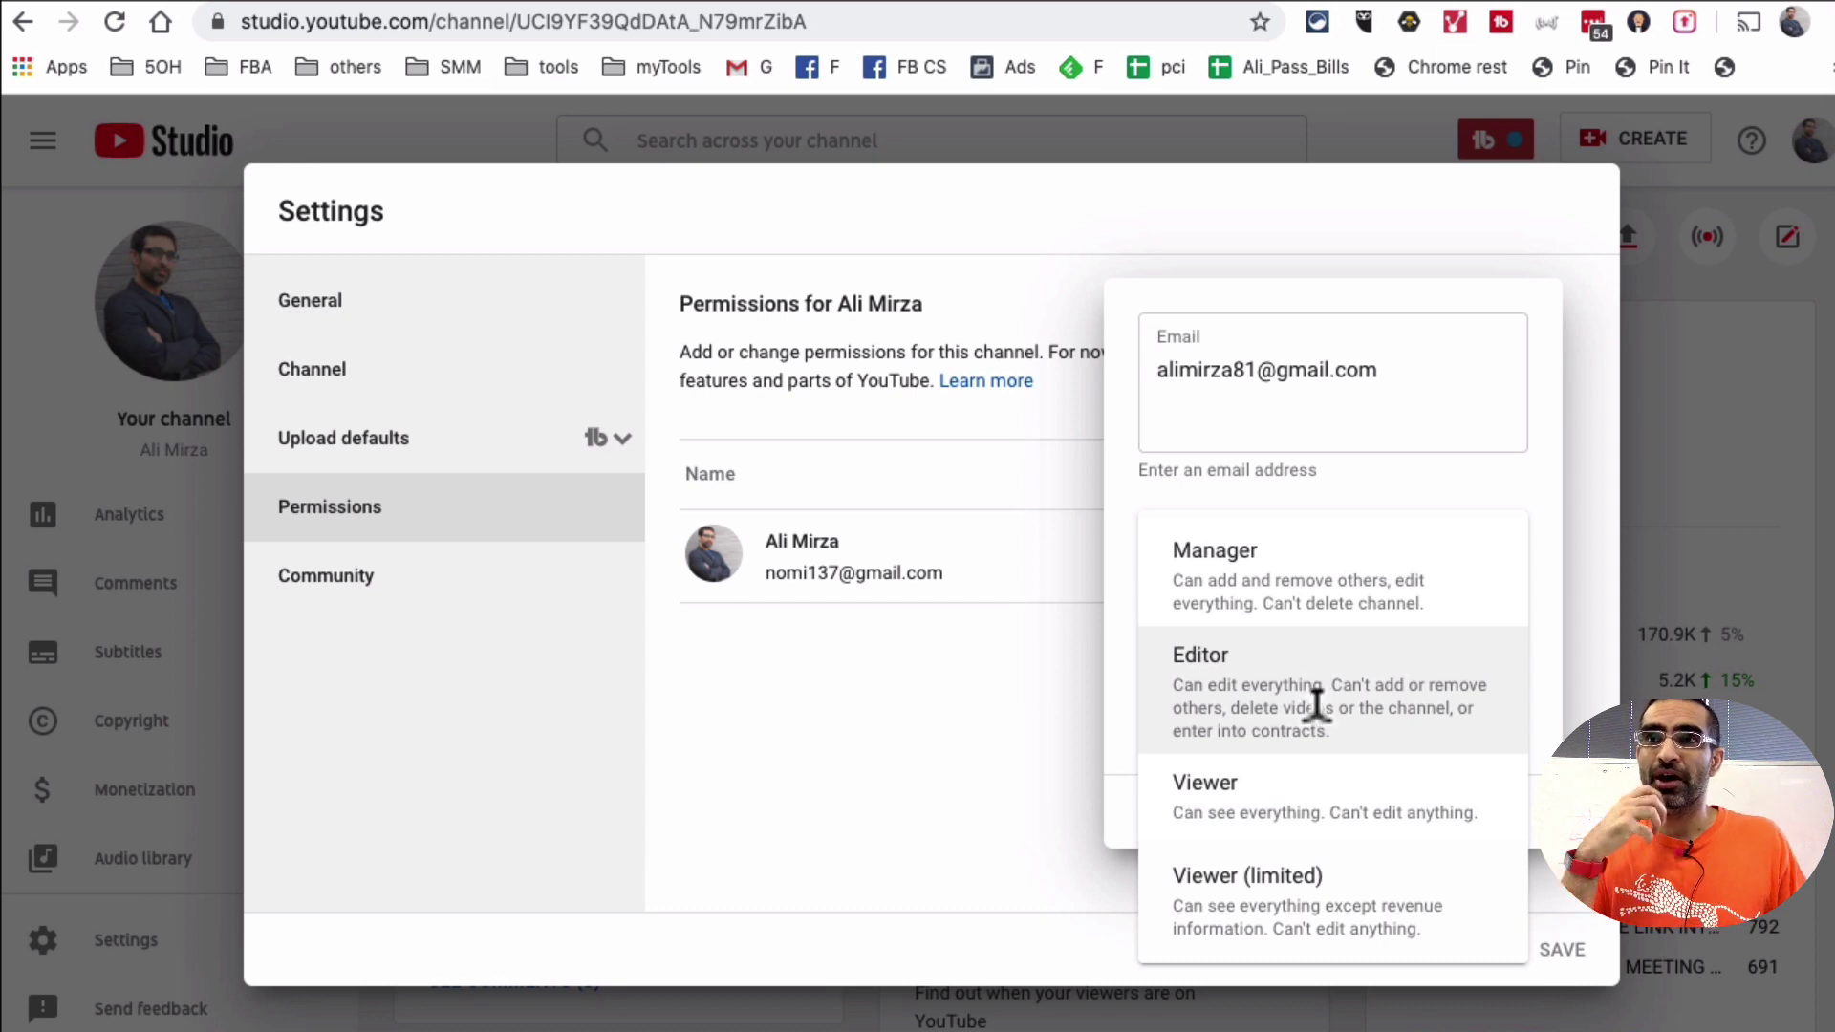
click(1296, 550)
click(1338, 557)
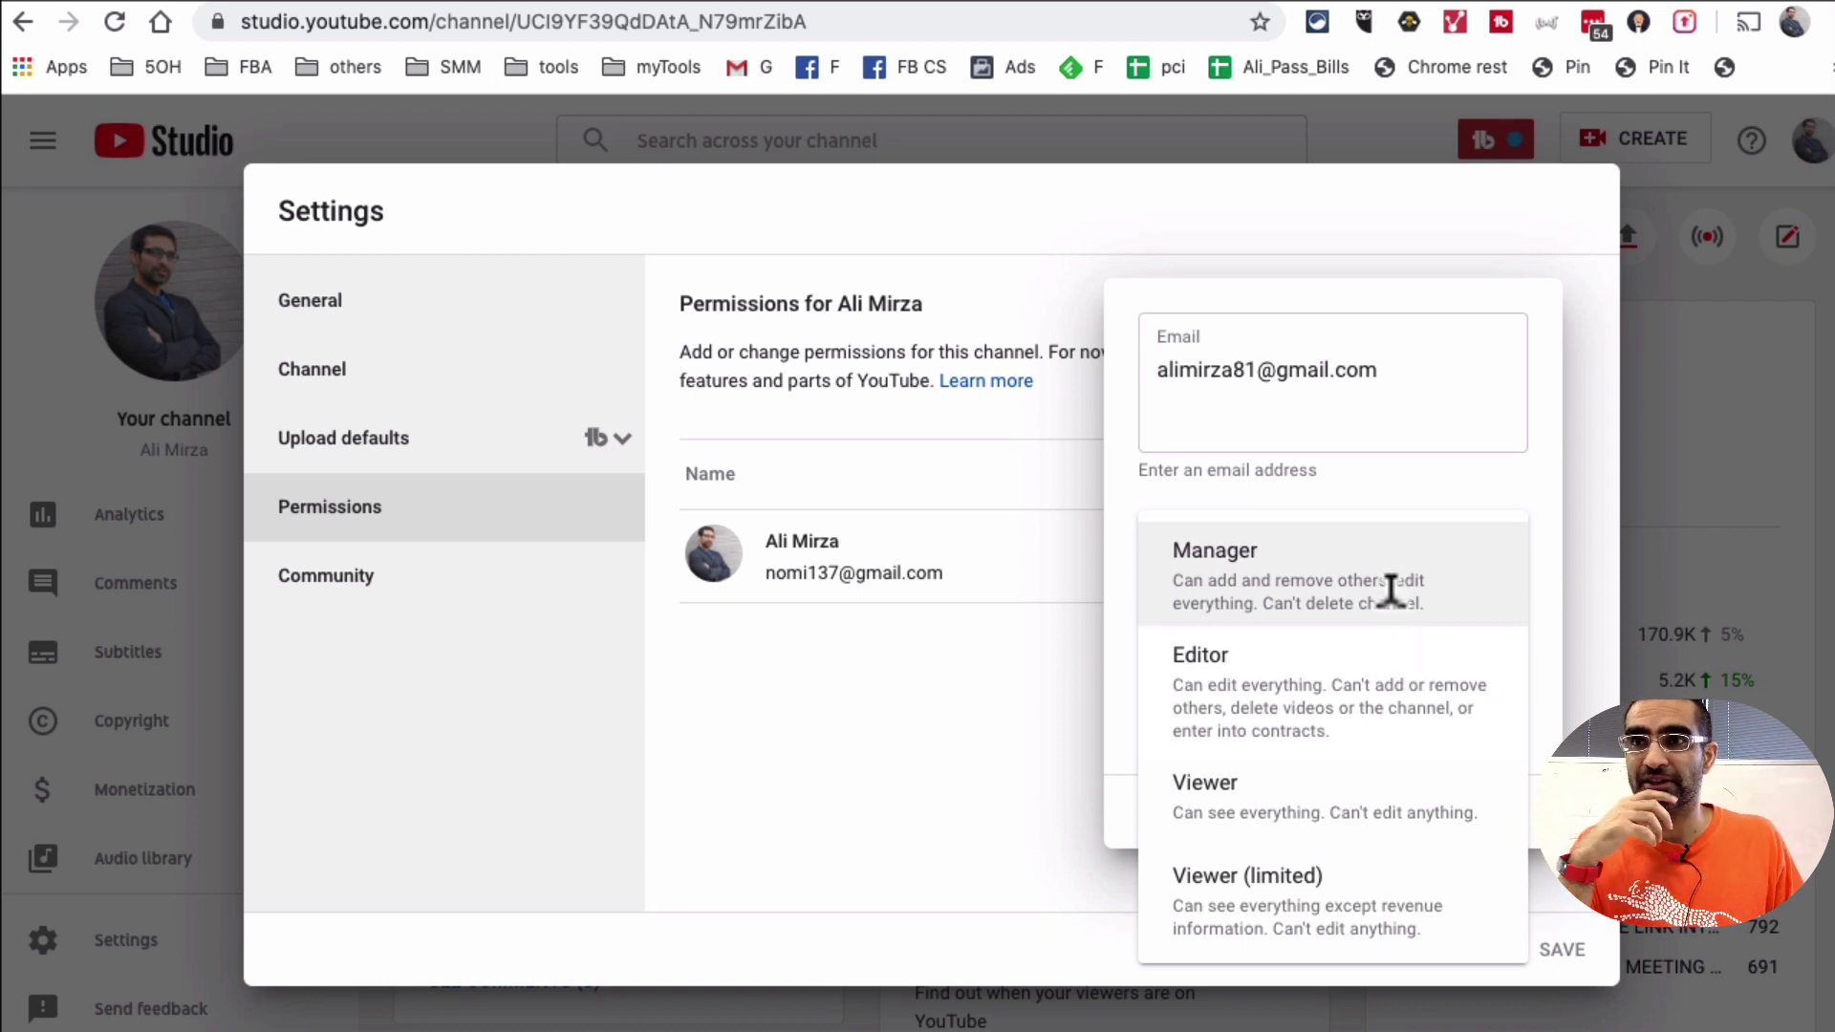
click(1537, 593)
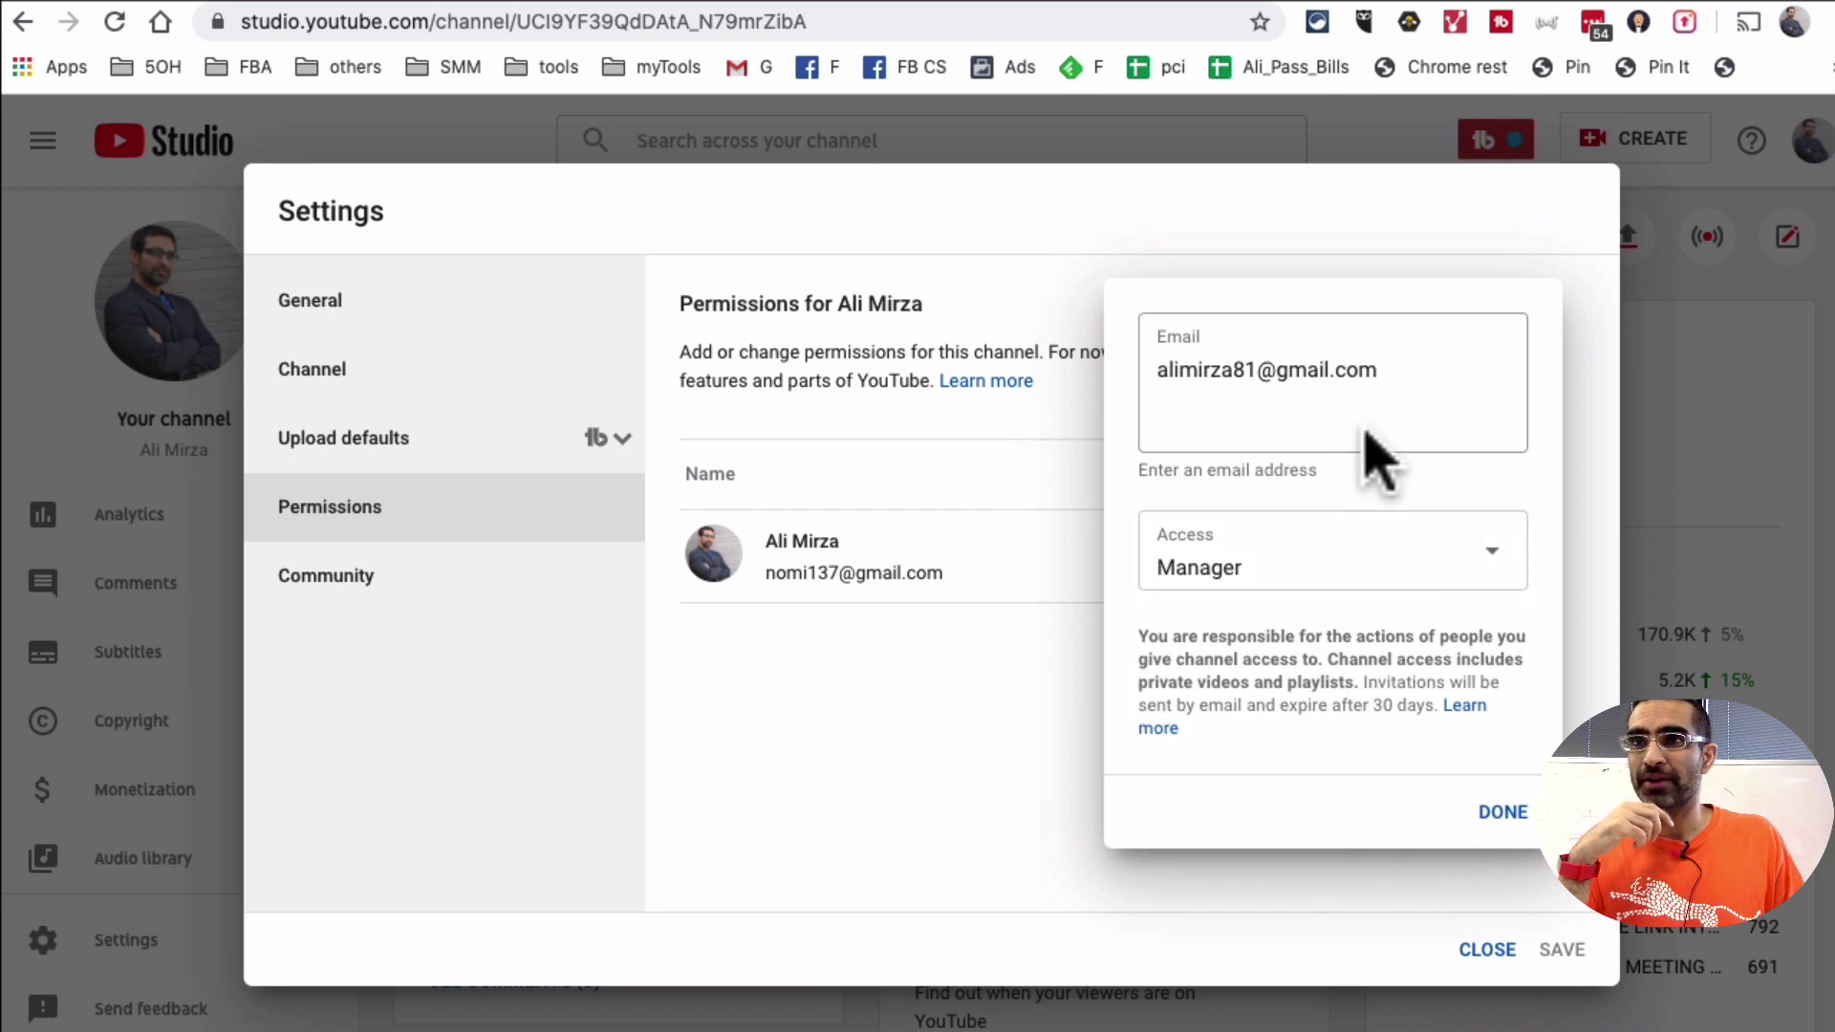
- Clear the invitee's email address from the invite
click(1370, 370)
triple_click(1370, 371)
key(BackSpace)
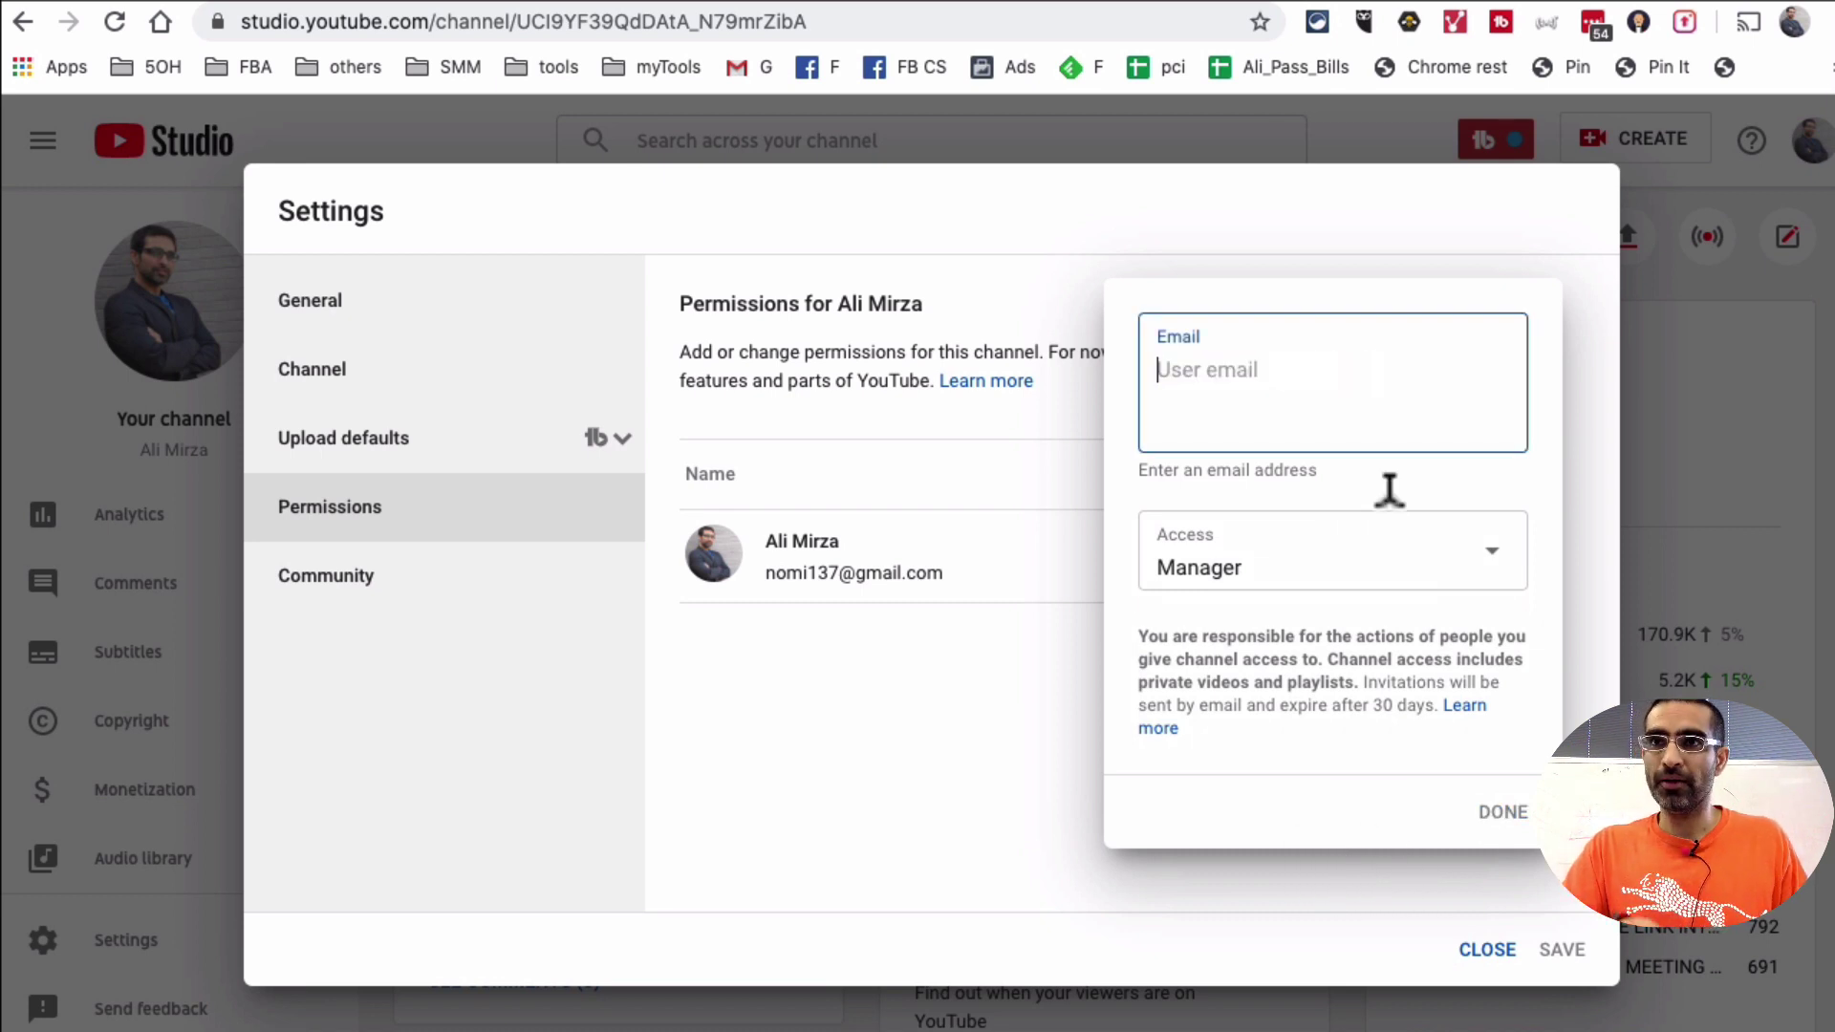
- Discard the invite, close settings, and switch to the Mama I Am Hungry! channel
click(1190, 871)
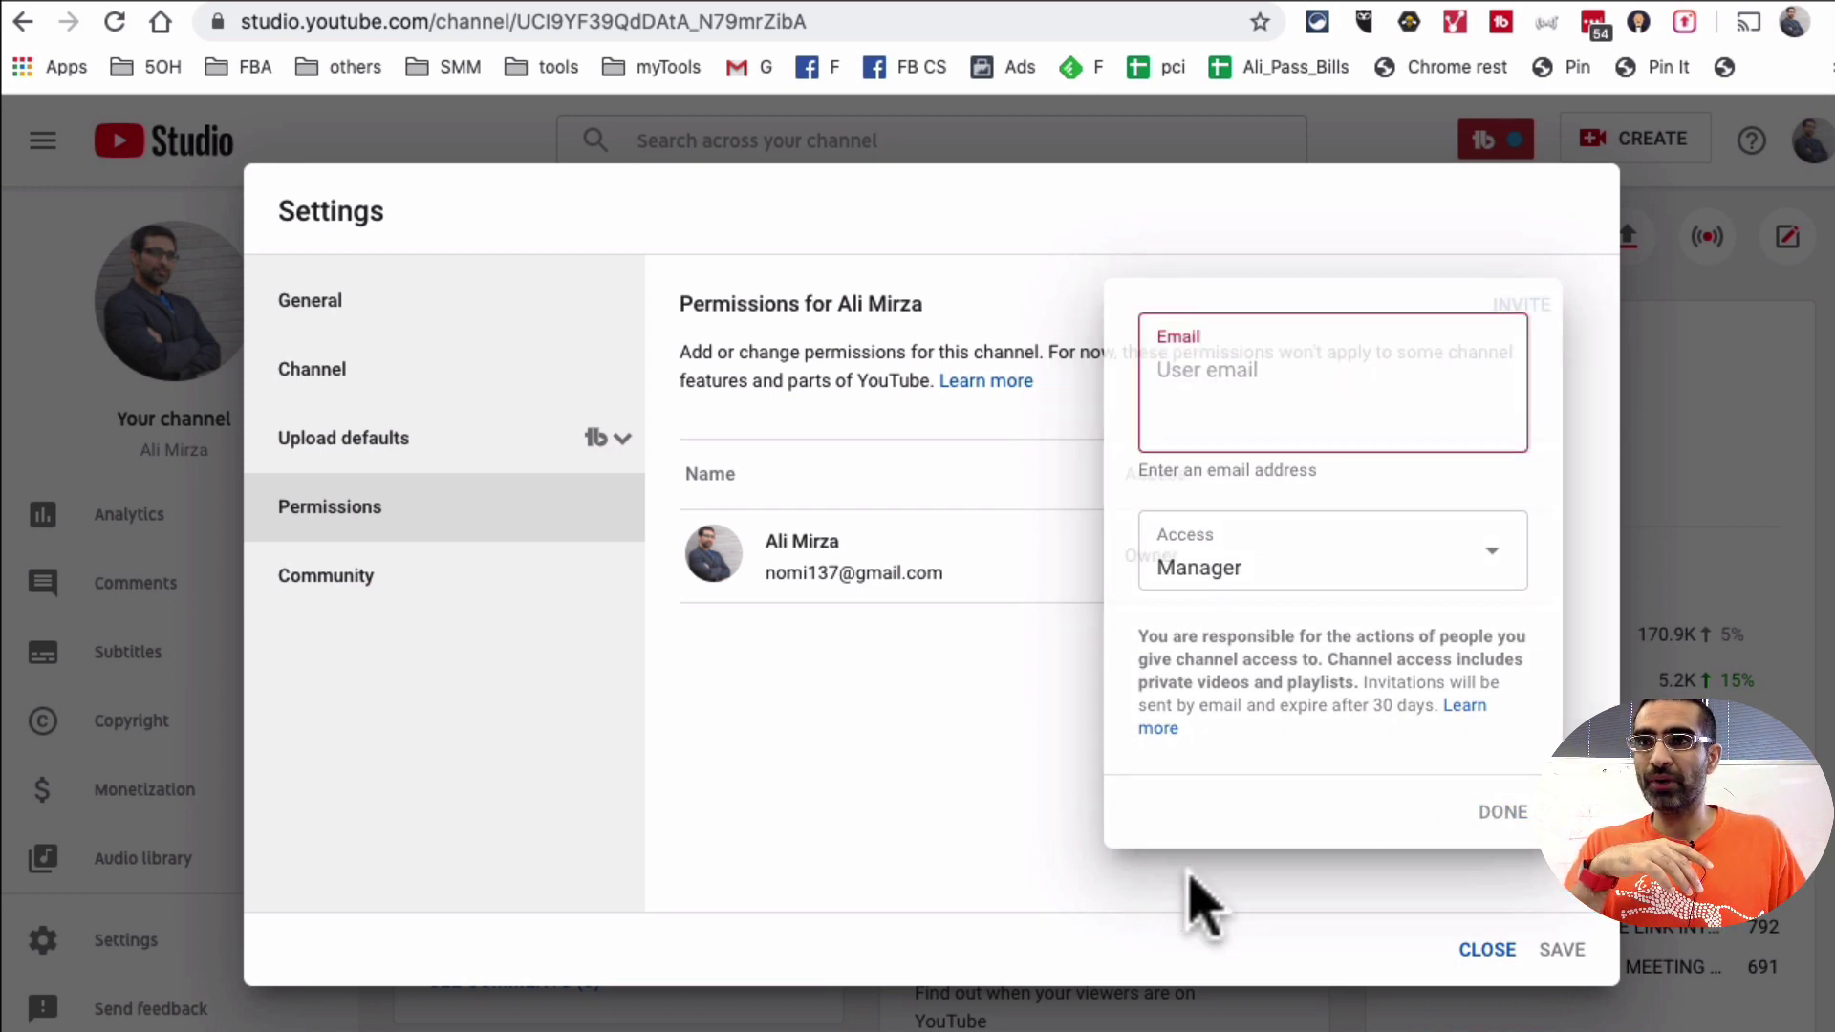
click(1472, 949)
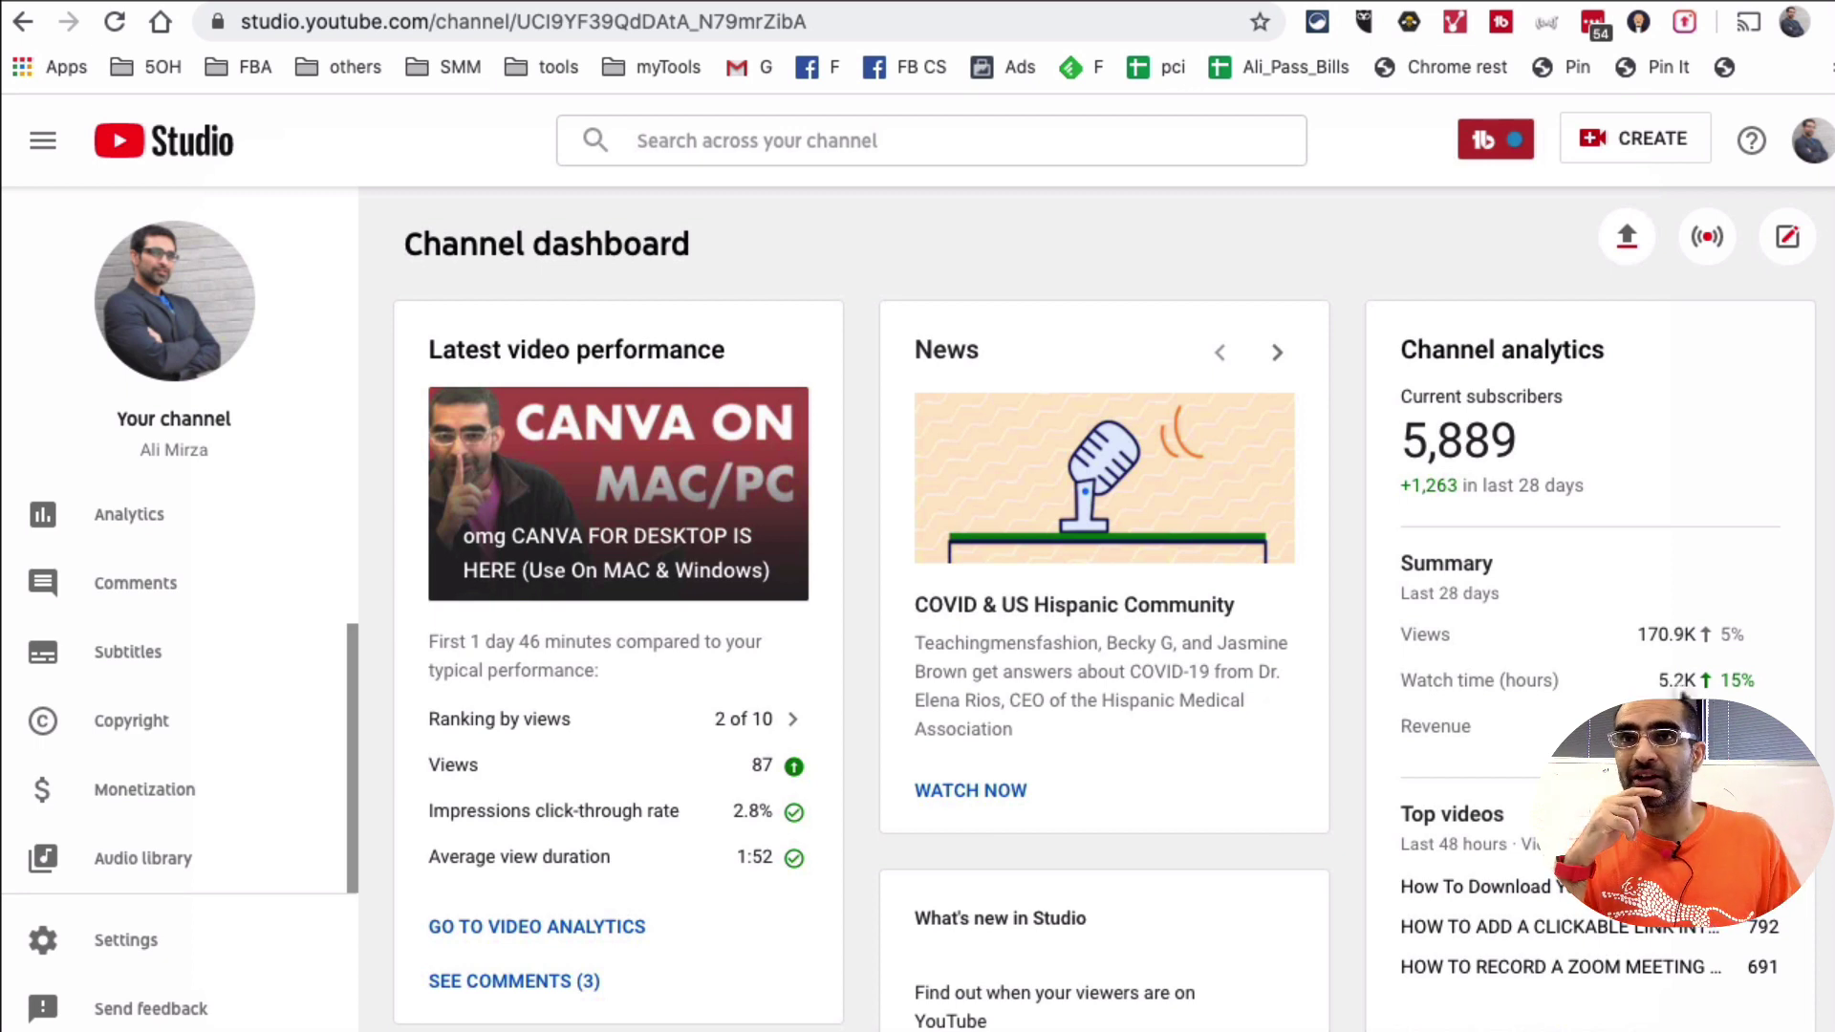
click(1806, 143)
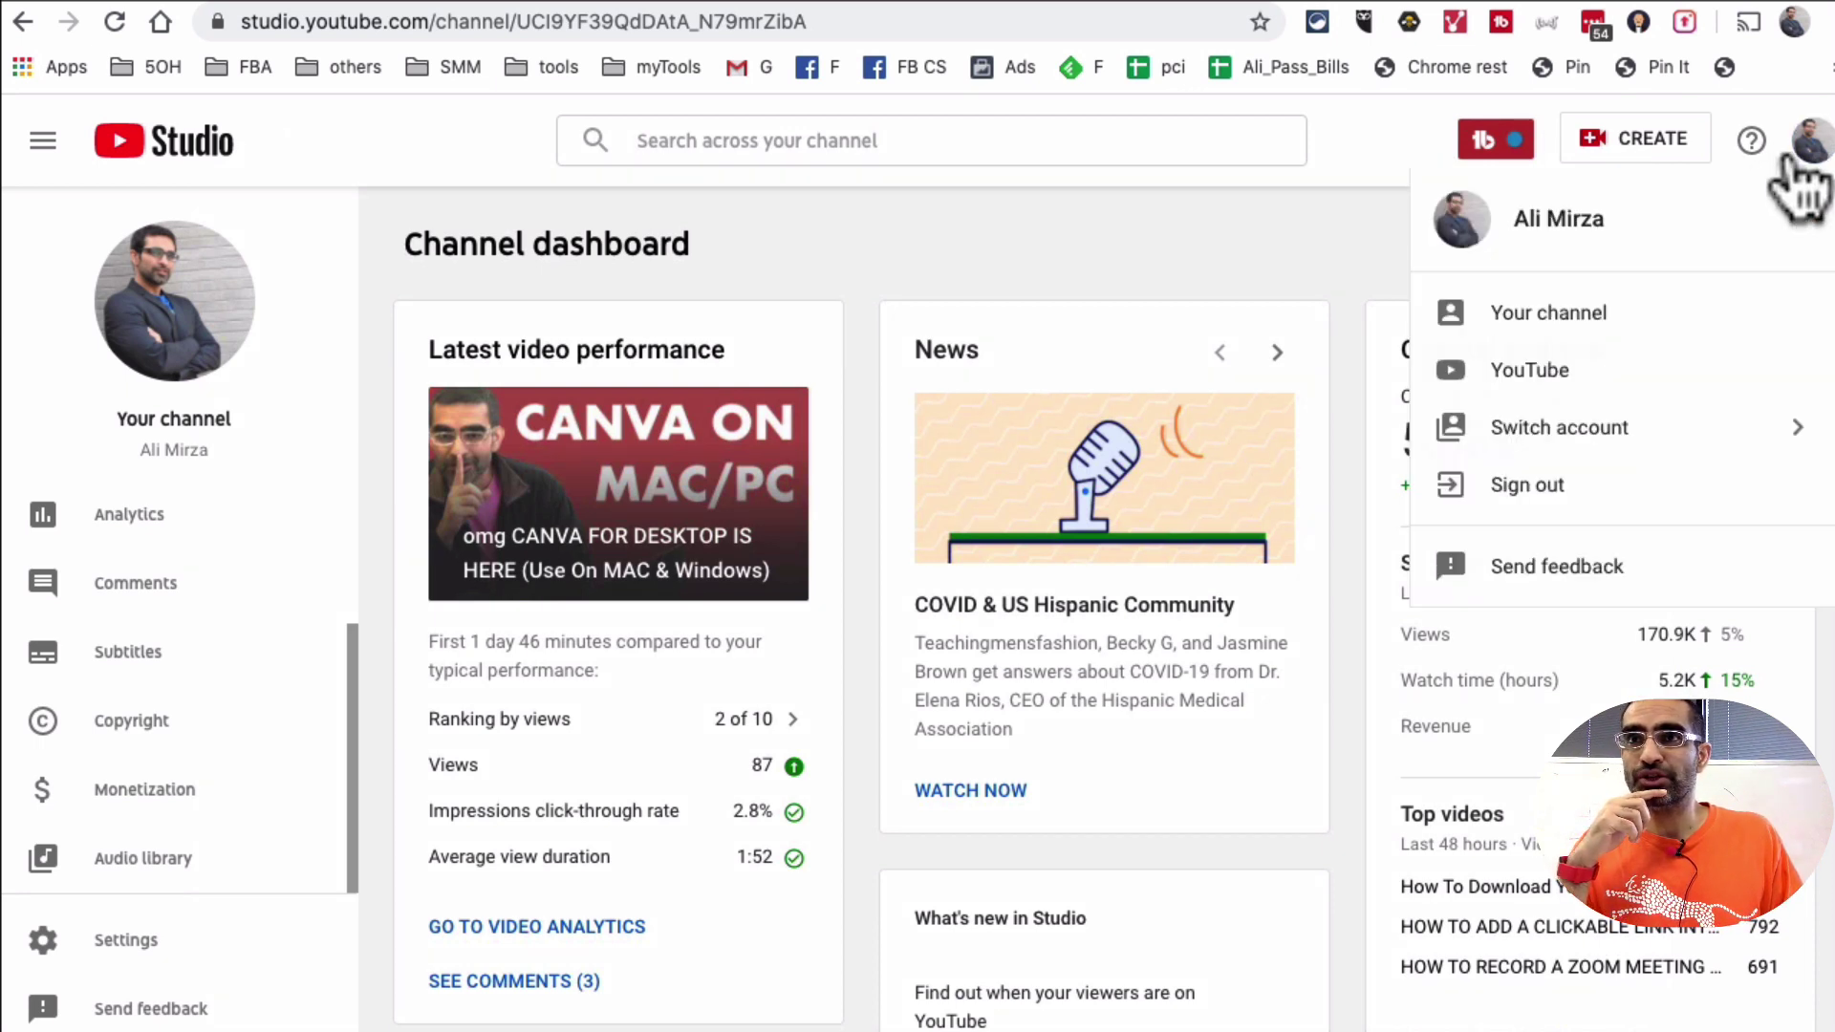
click(1649, 468)
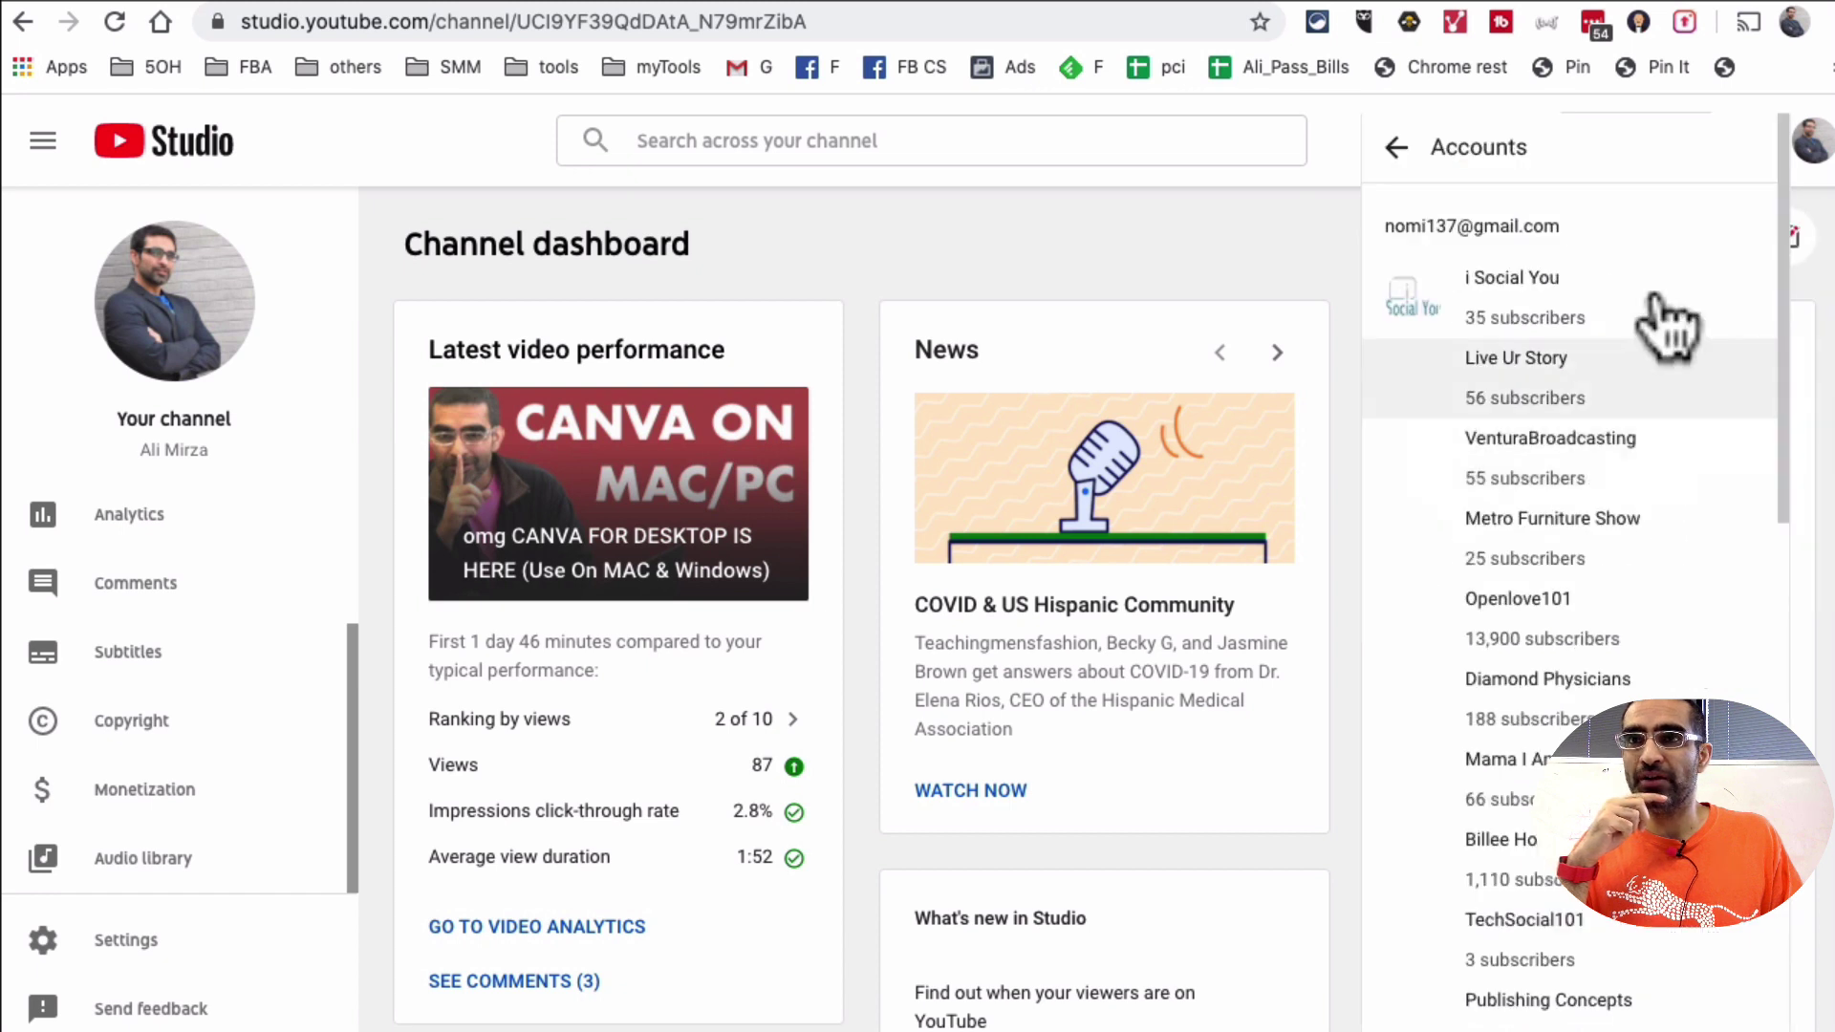
scroll(1625, 669, down, 1)
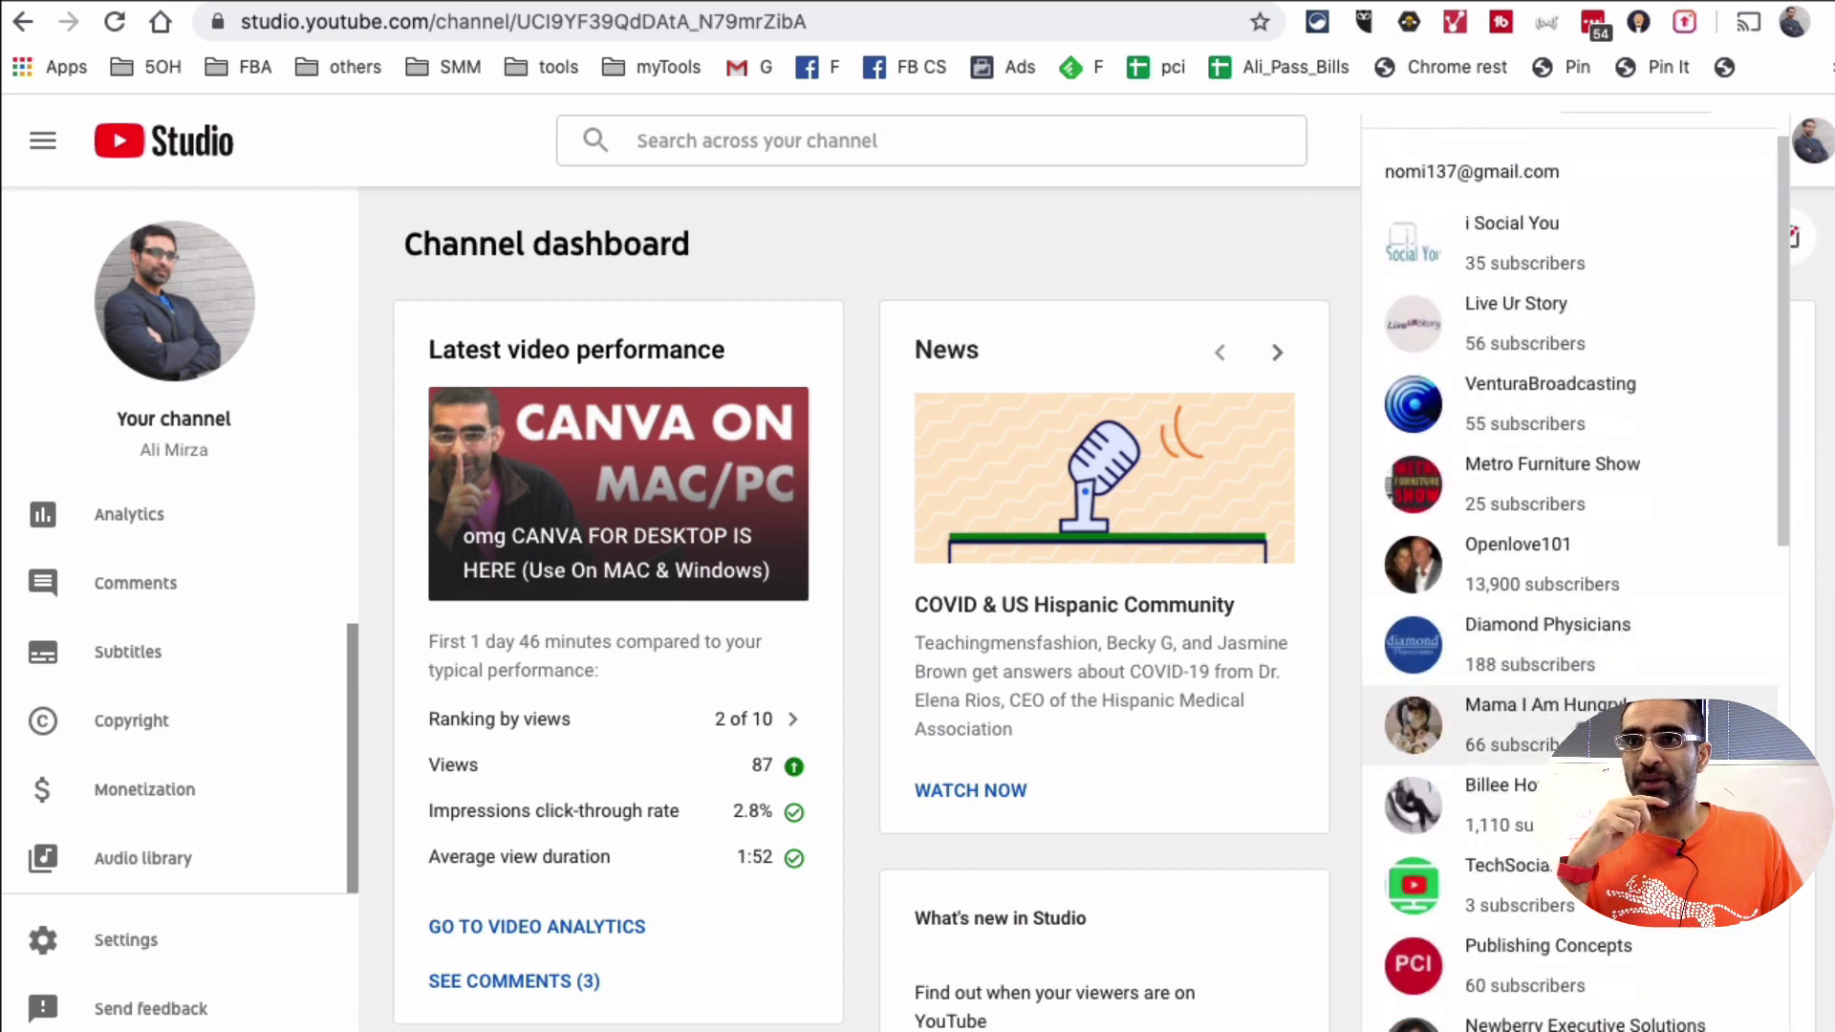
click(1587, 717)
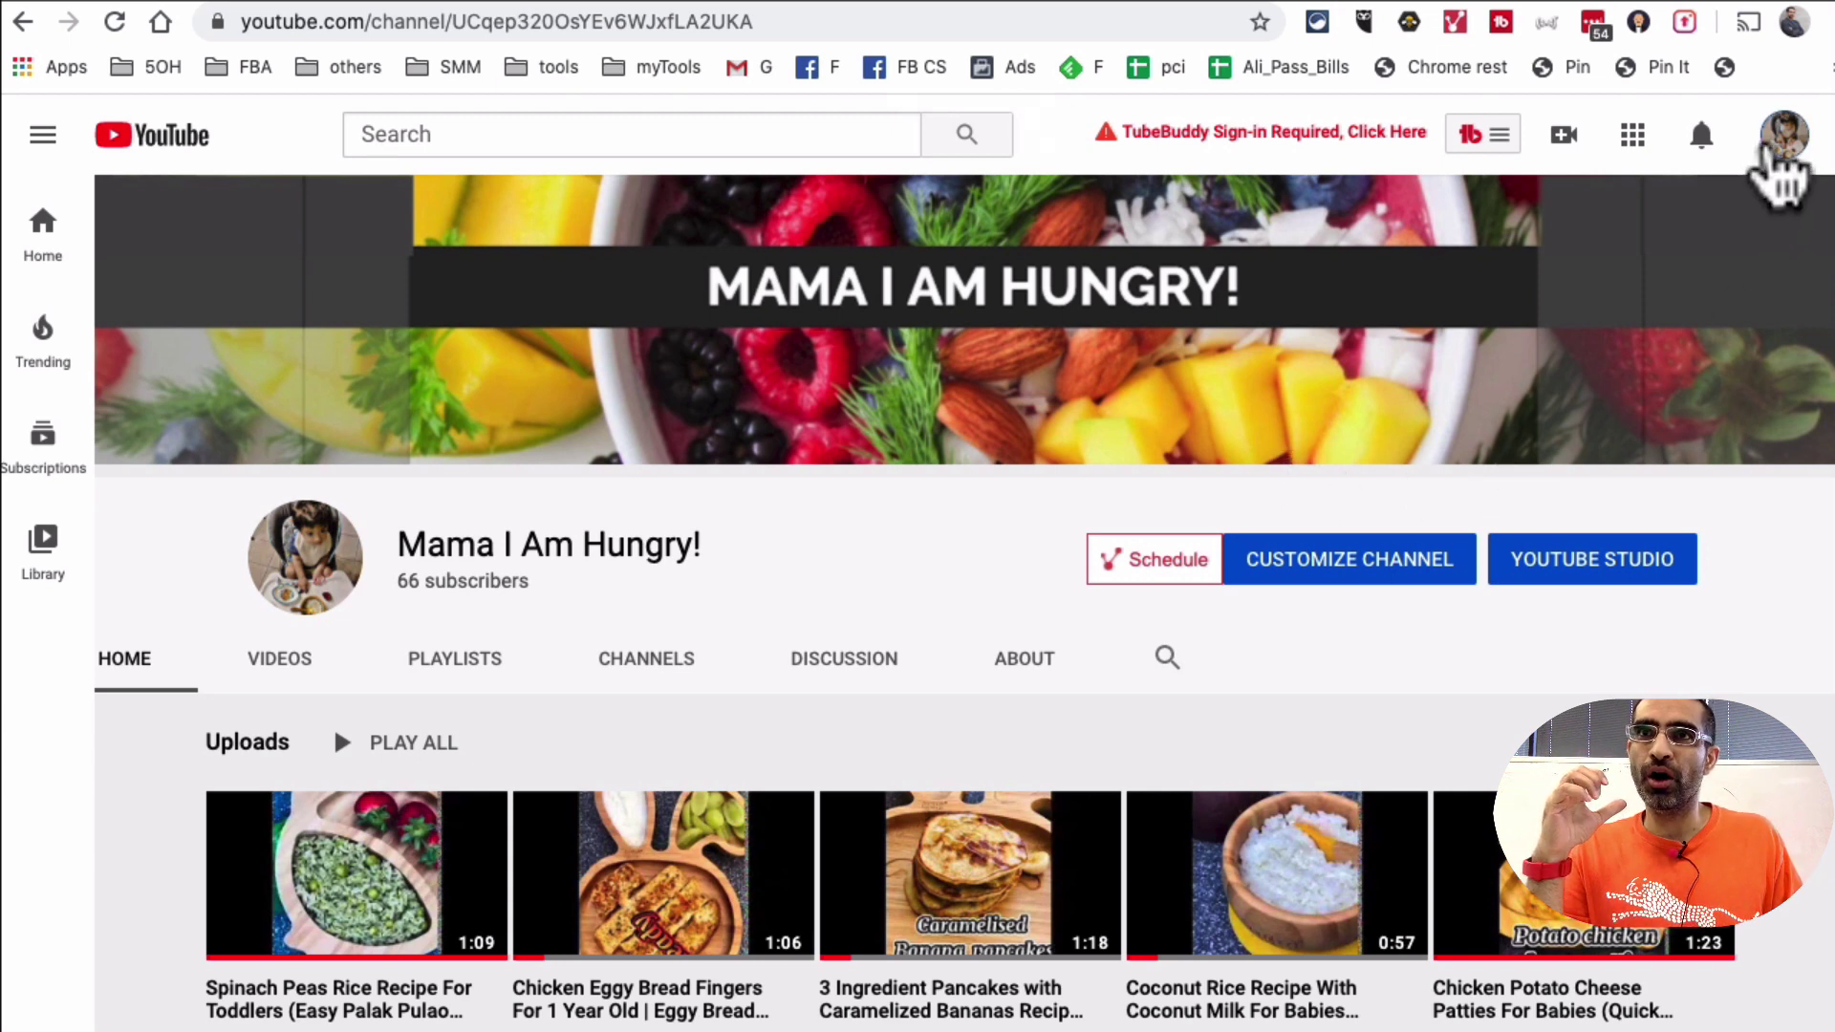
- Open YouTube's Account settings for Mama I Am Hungry! and scroll to Channel managers
click(1780, 139)
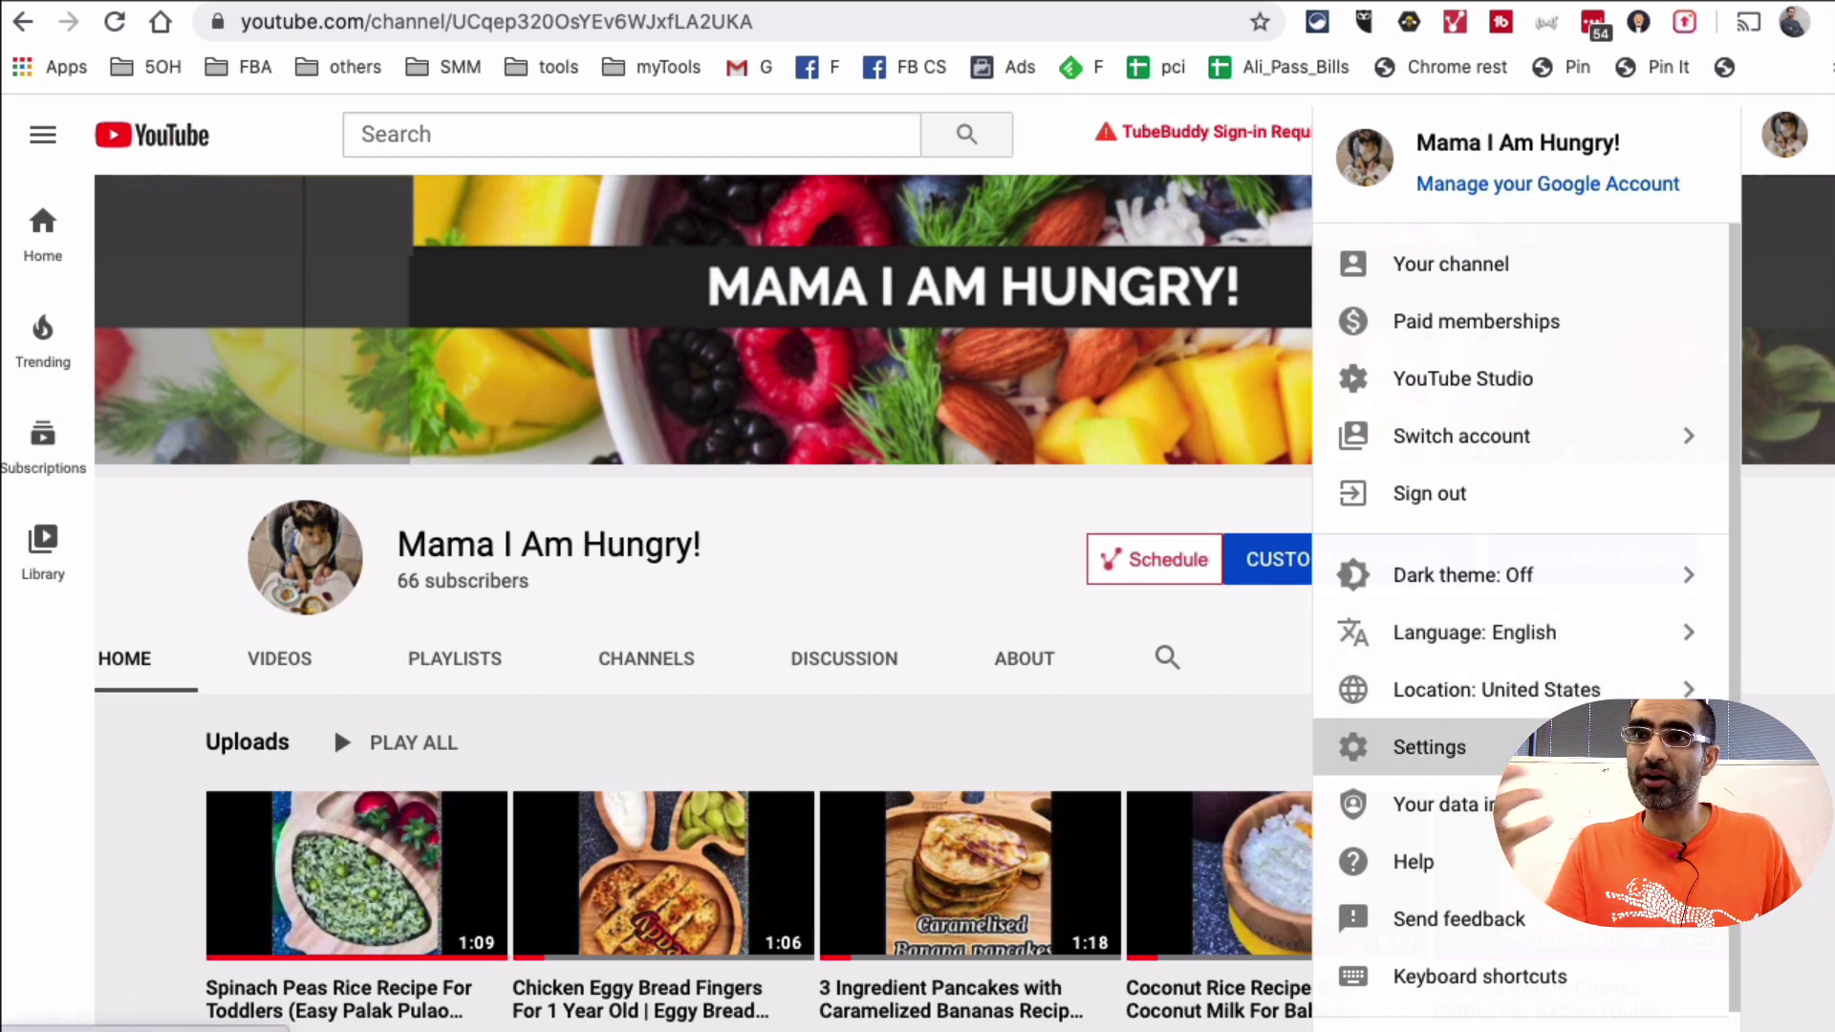
click(1429, 746)
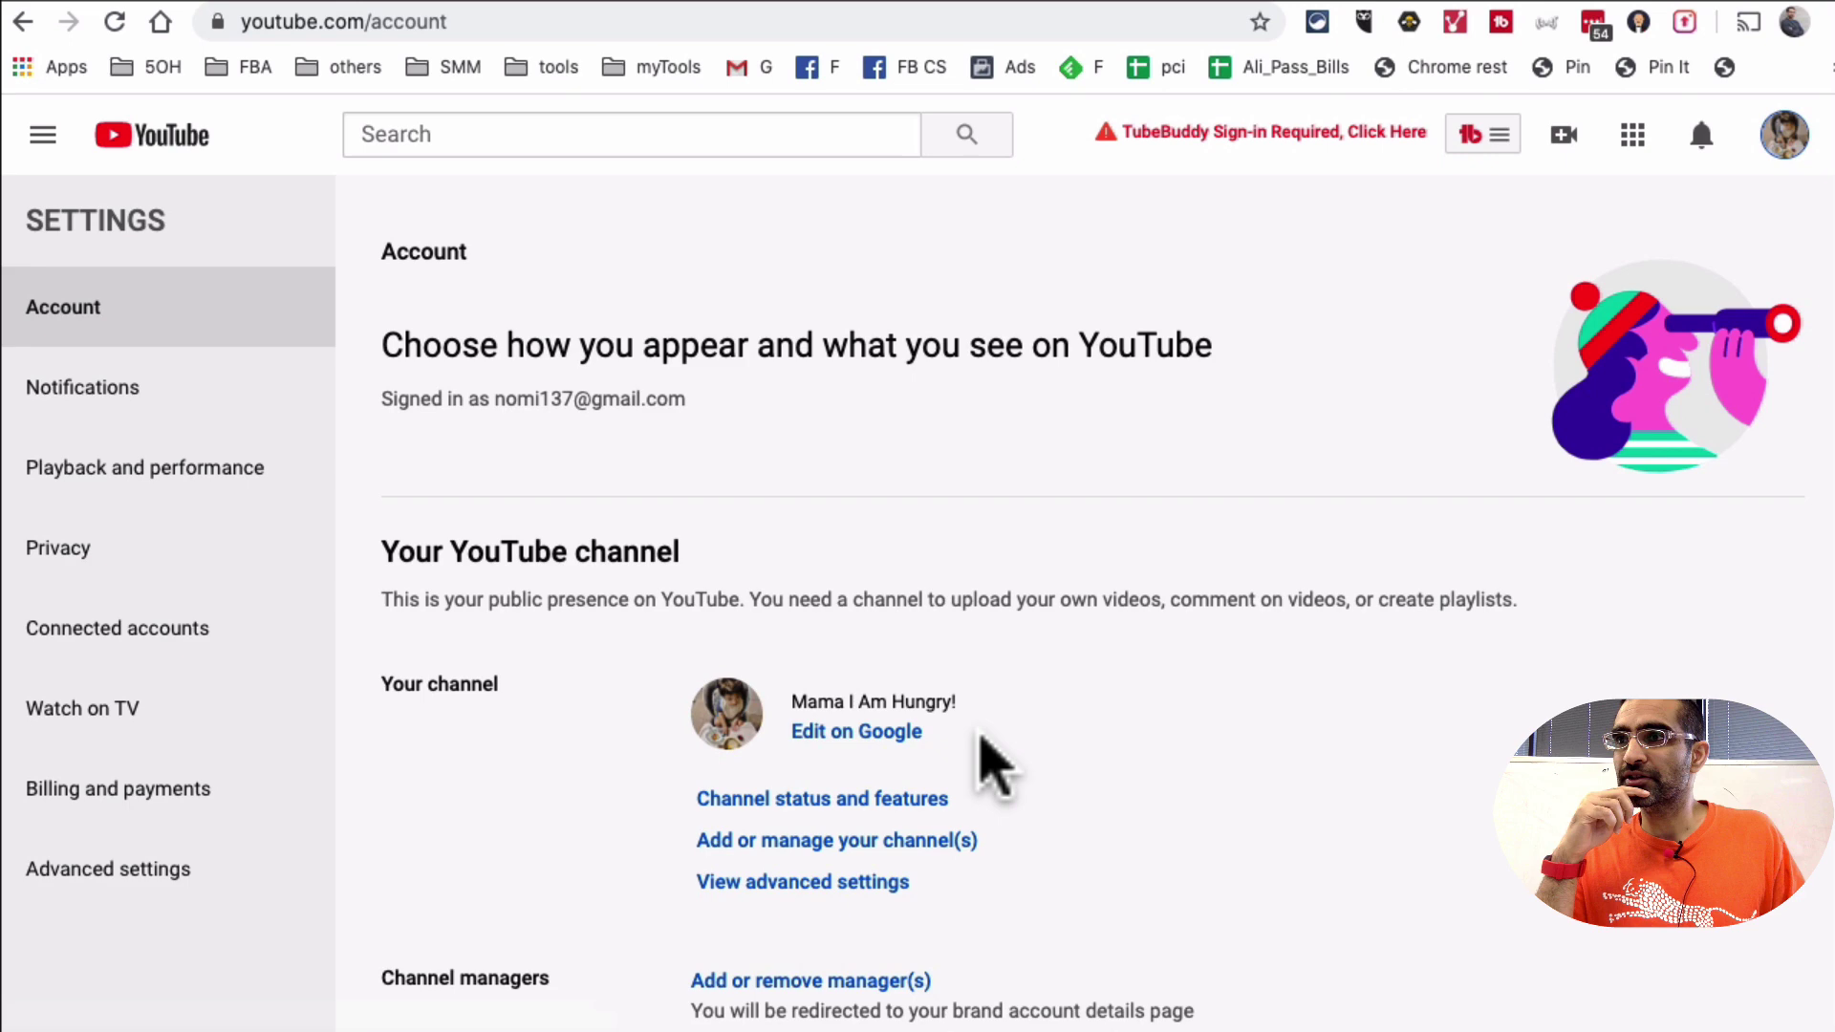
click(153, 346)
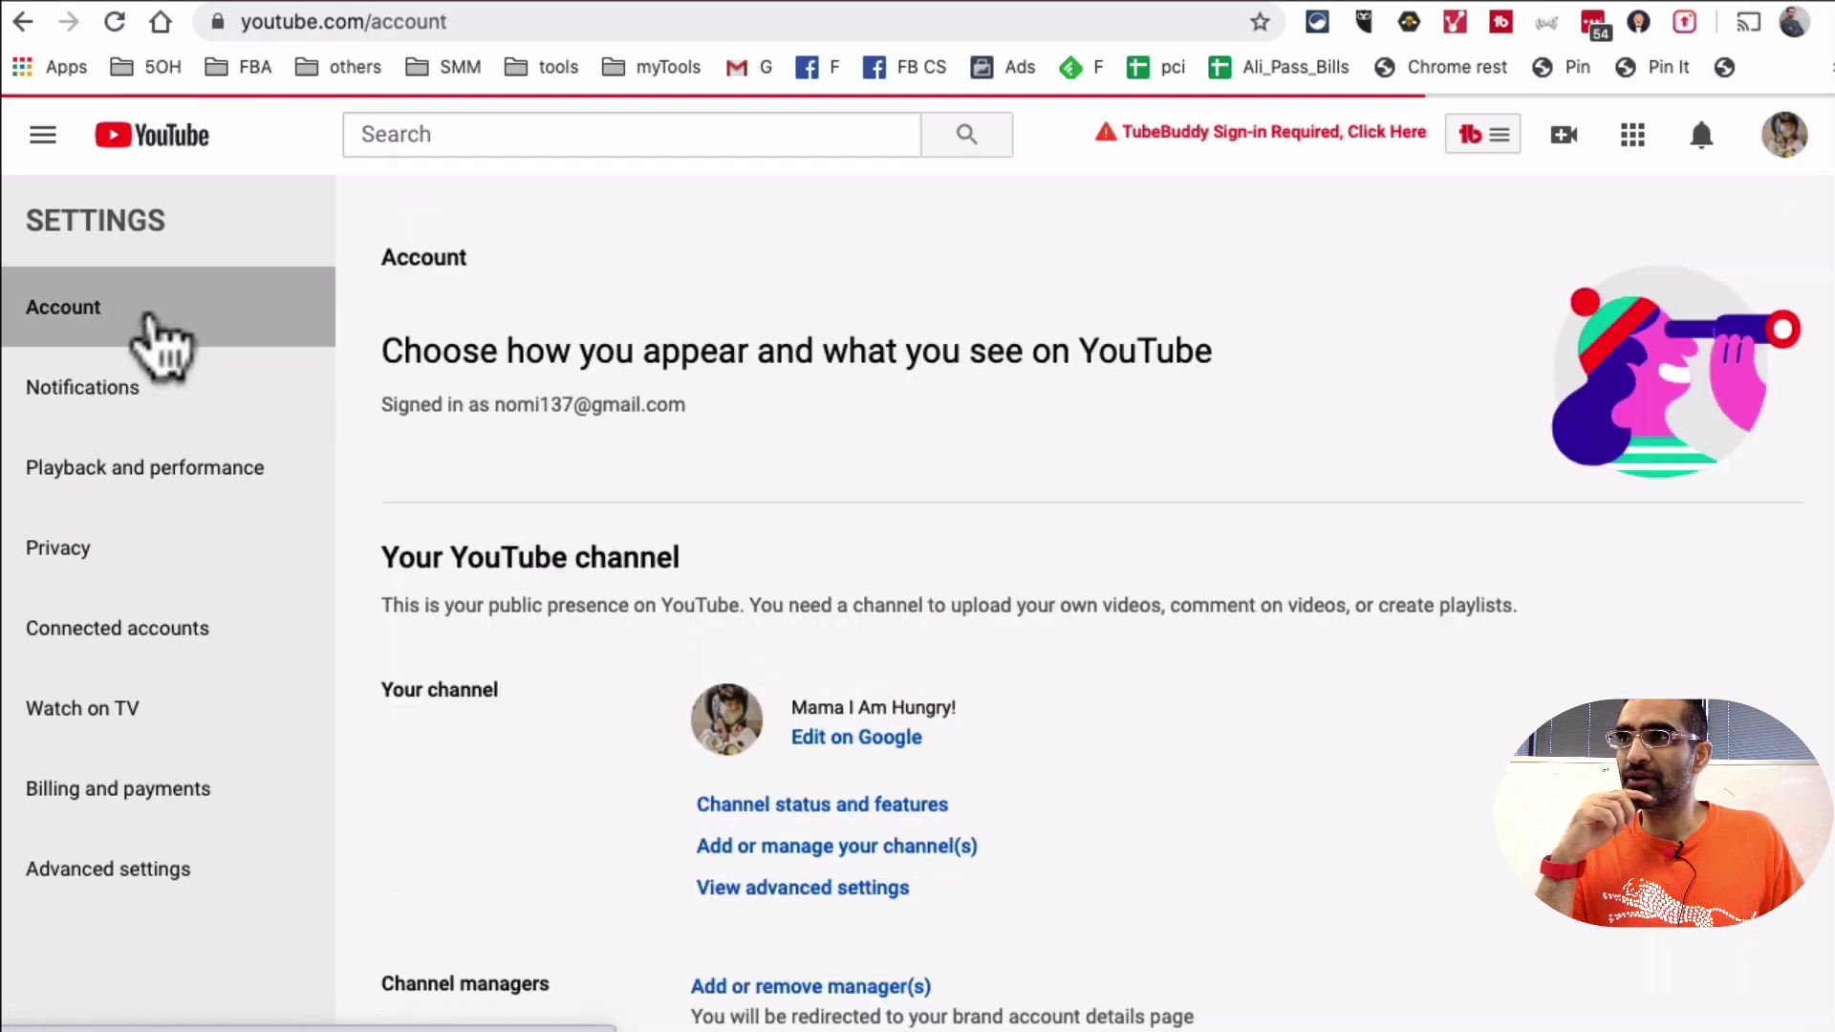
scroll(1057, 520, down, 3)
scroll(1106, 574, down, 2)
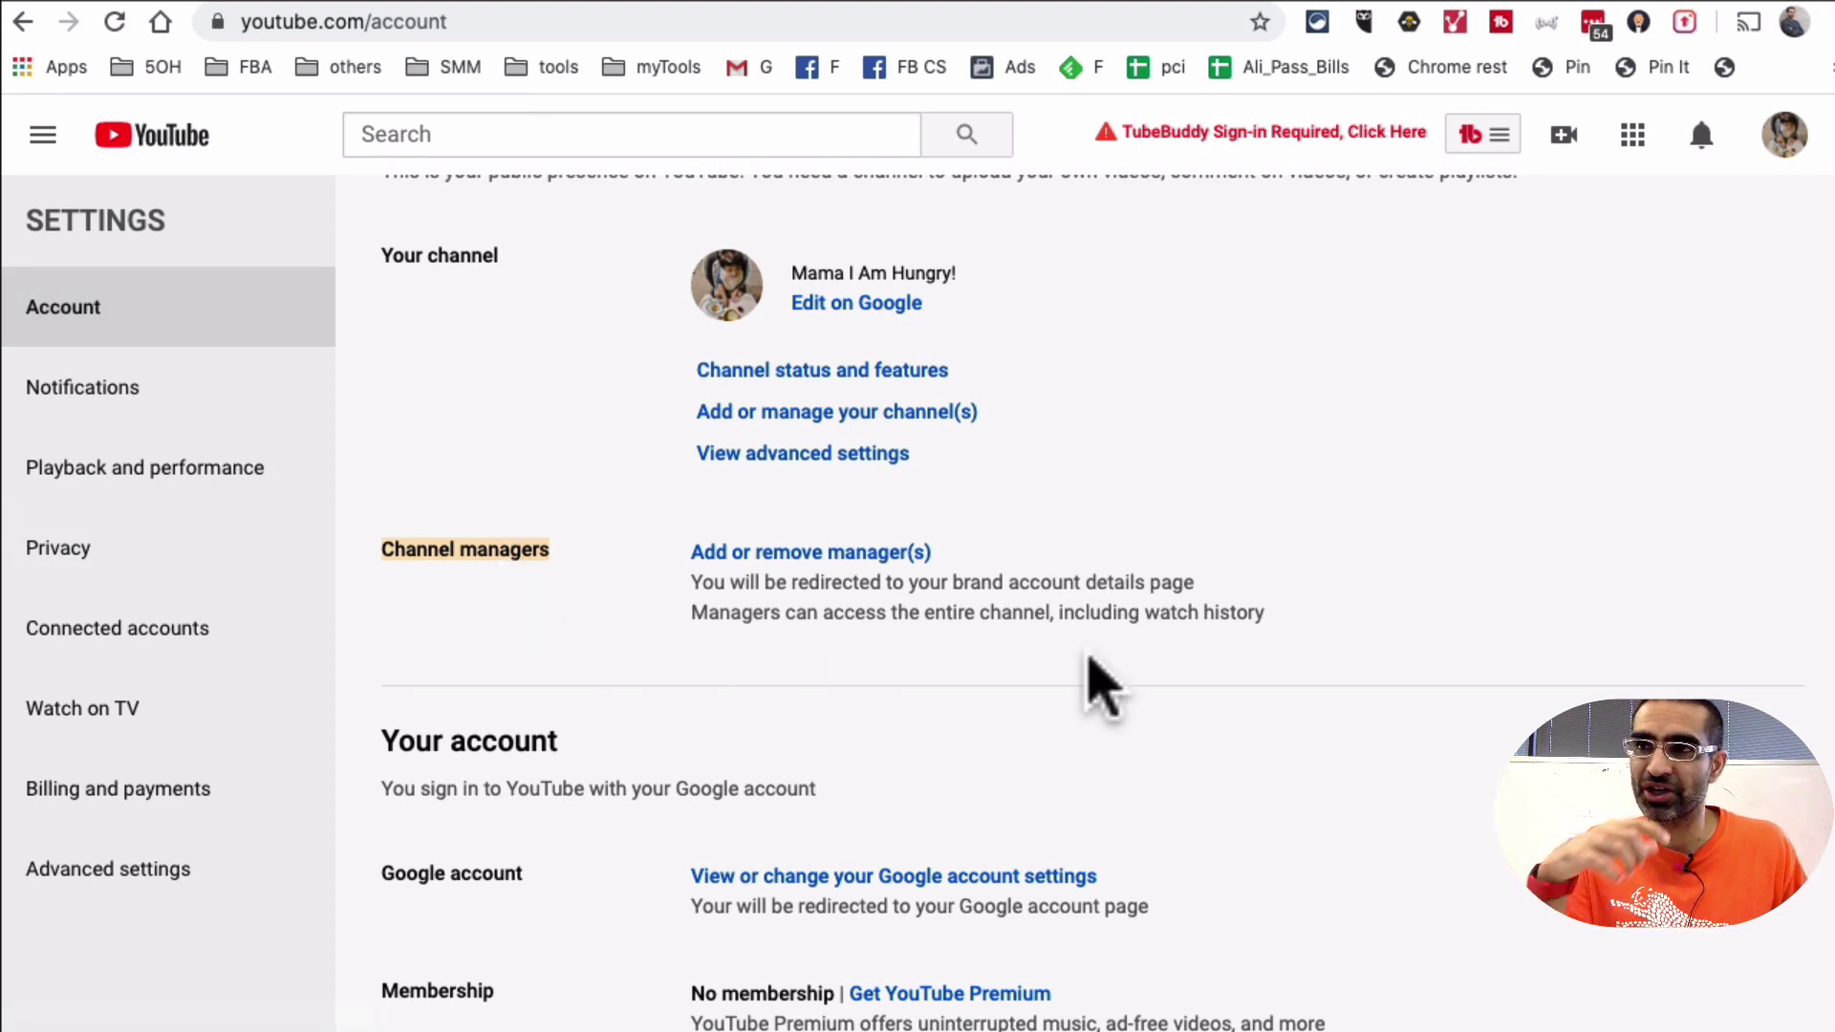
- Open the Mama I Am Hungry! Brand Account's managers page and its permissions dialog
click(769, 554)
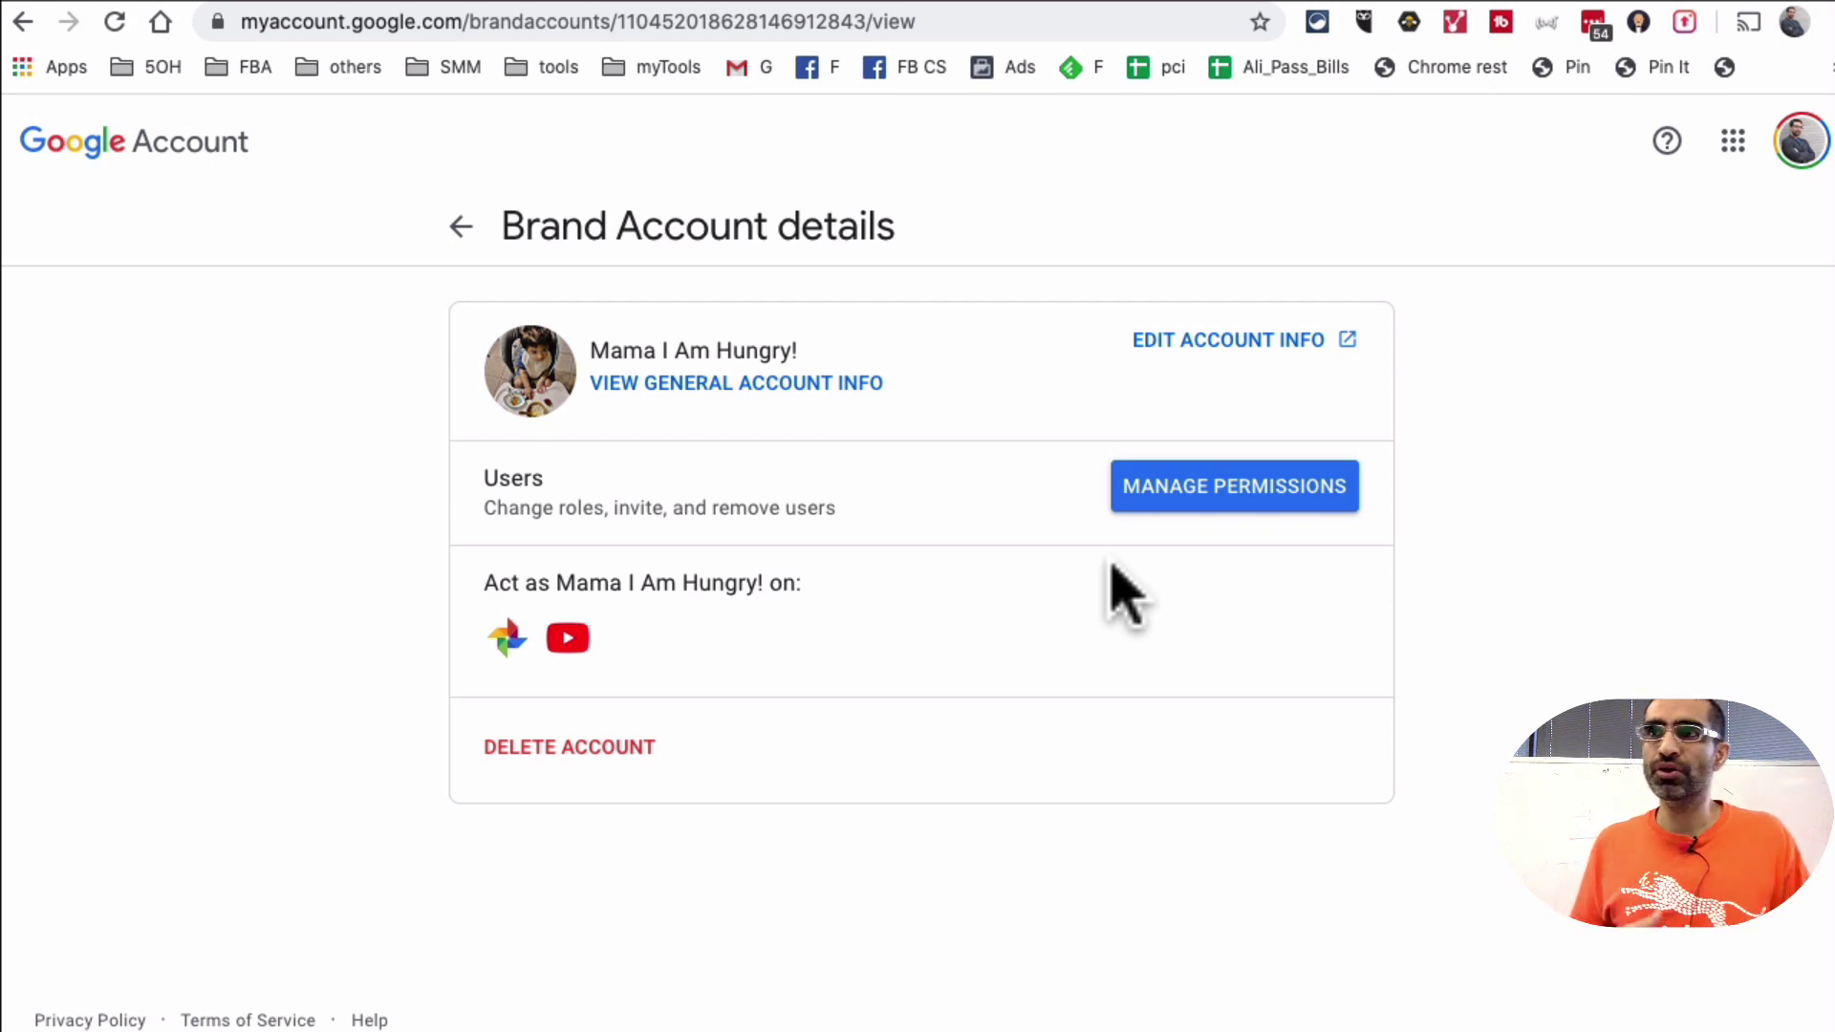
click(1184, 497)
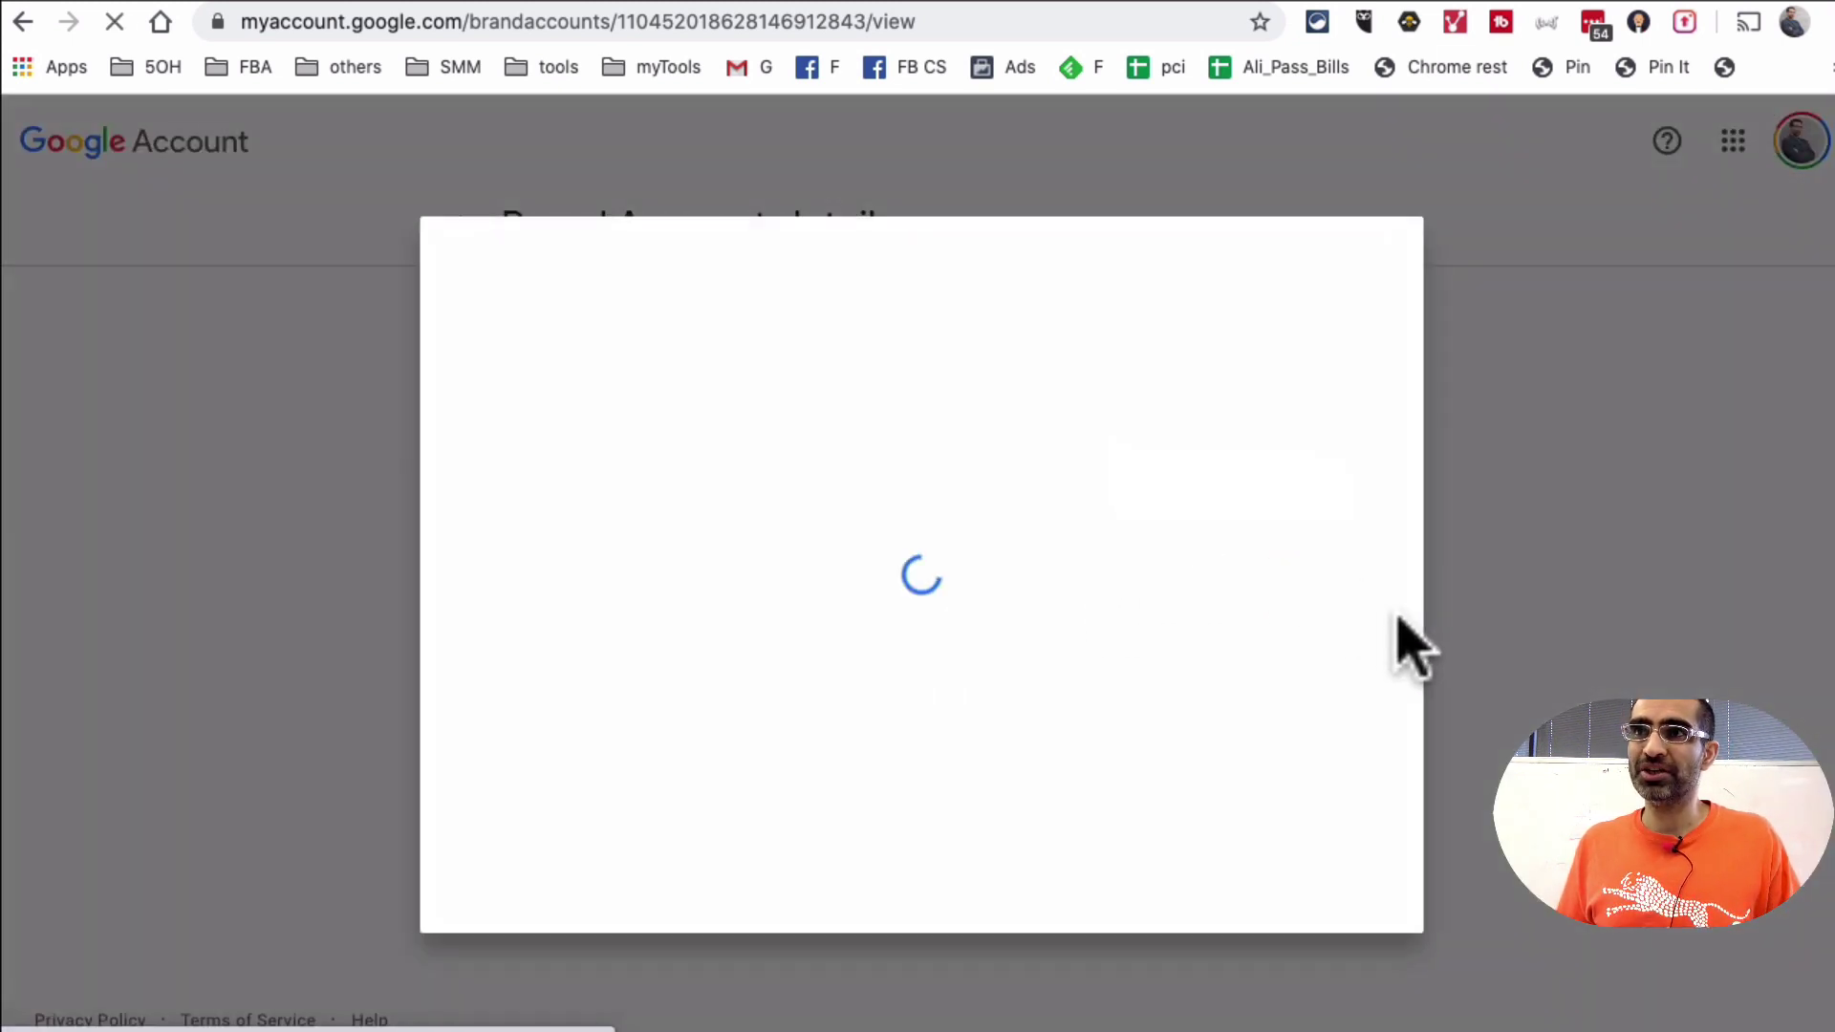